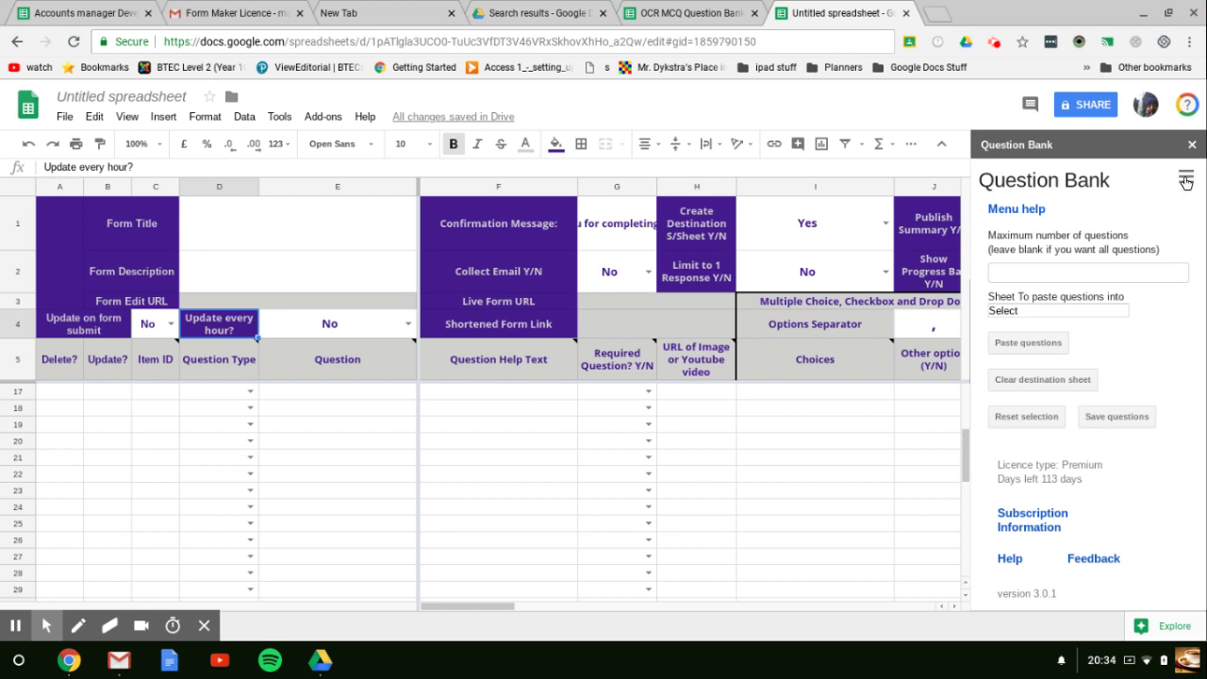
Step: Switch the Form Maker sidebar from the question bank to the Forms Menu panel
left_click(1185, 178)
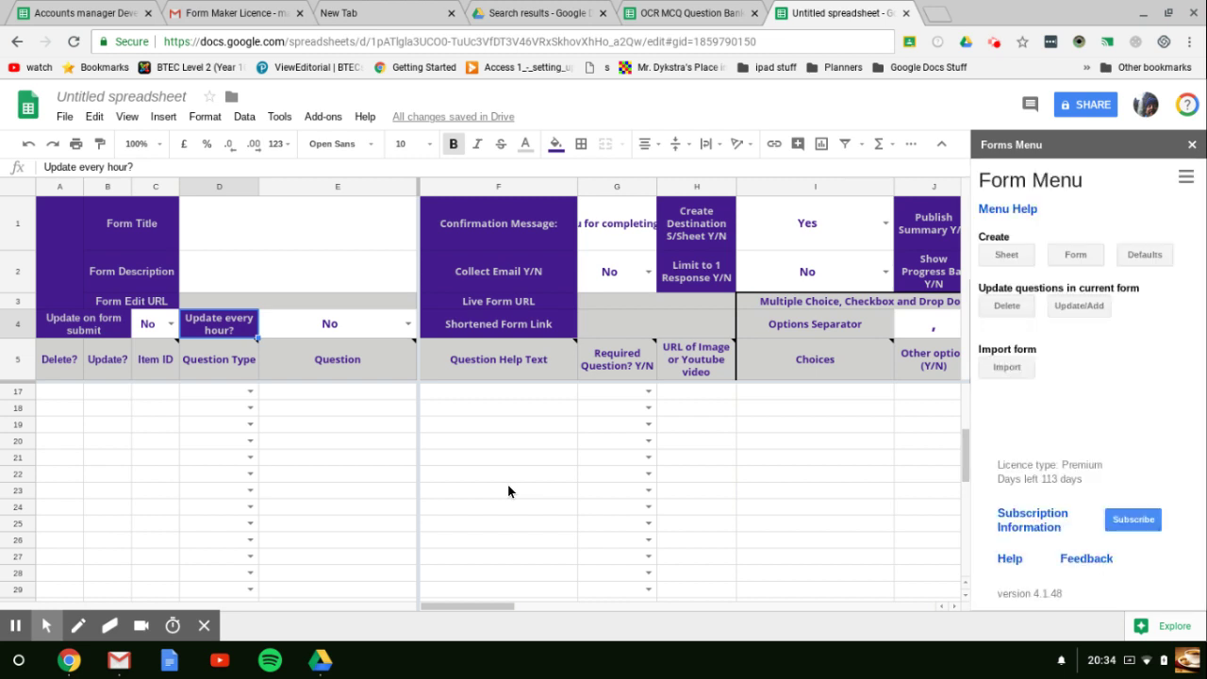
mouse_move(46, 625)
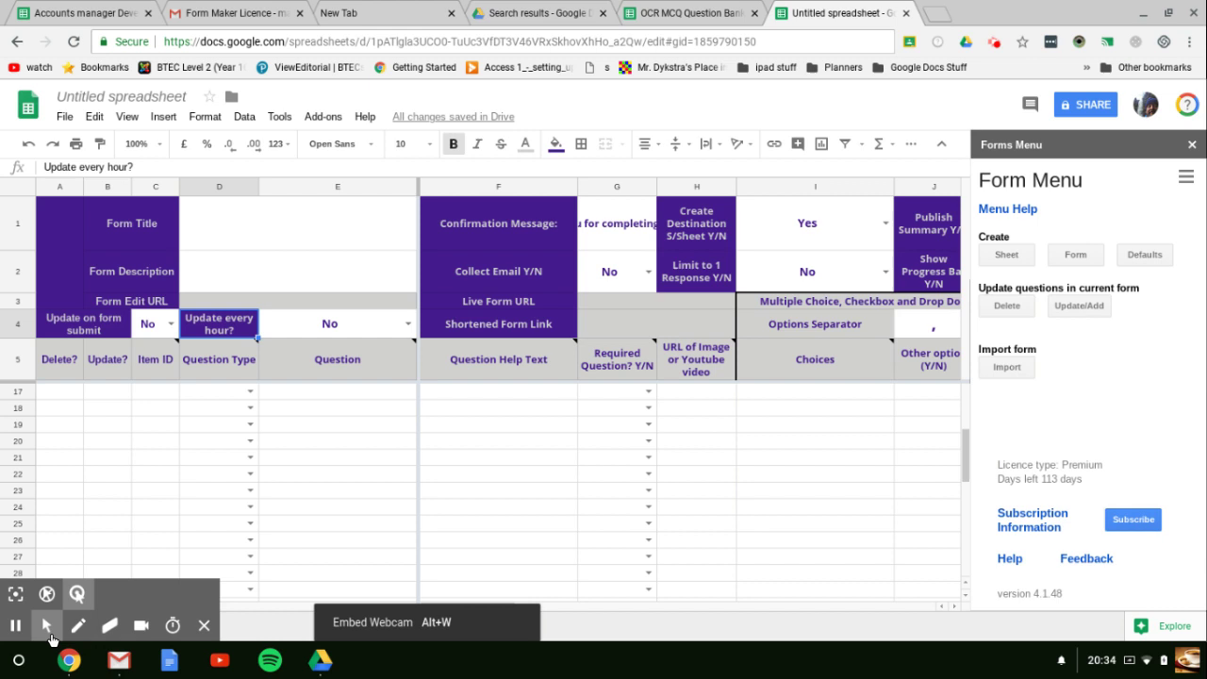
left_click(204, 626)
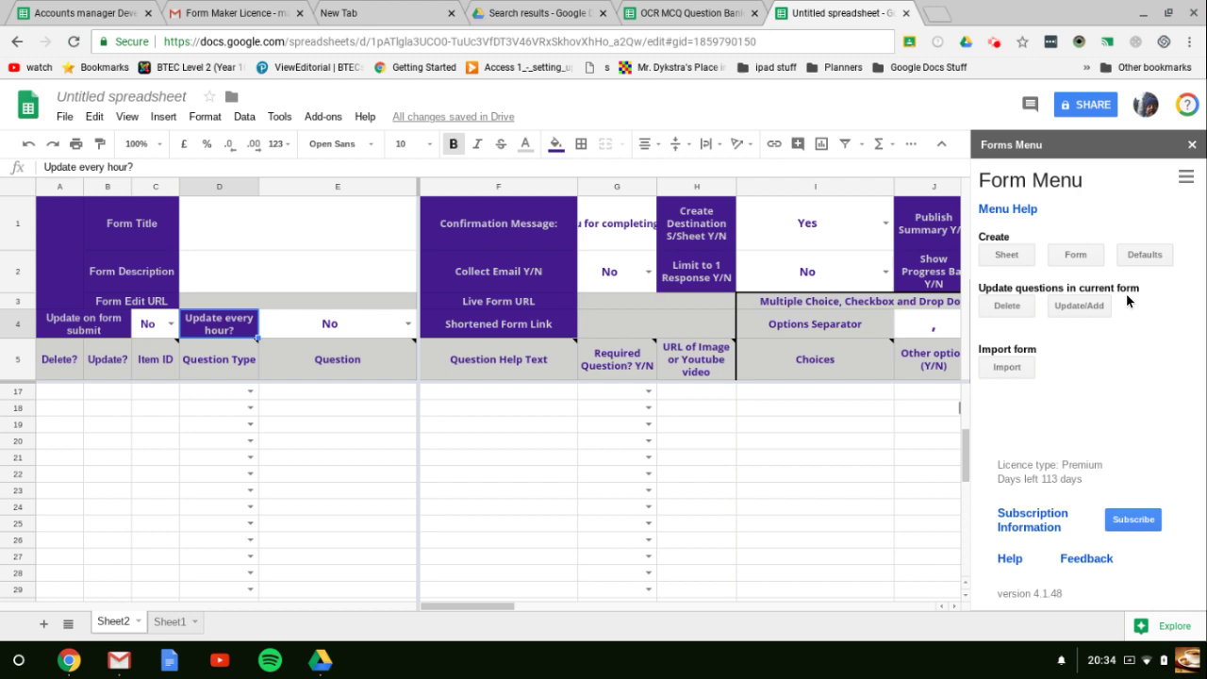
Step: Show the Question bank tools and go to cell A3 of the empty QuestionBank sheet
left_click(1188, 177)
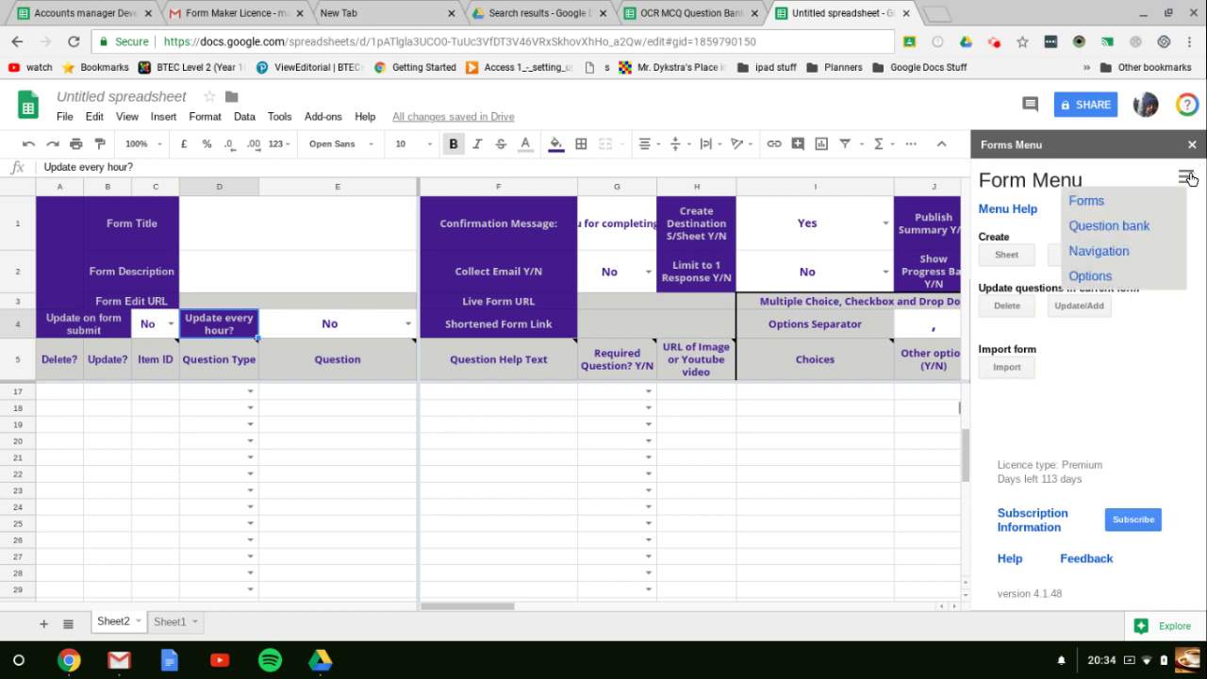
left_click(1124, 228)
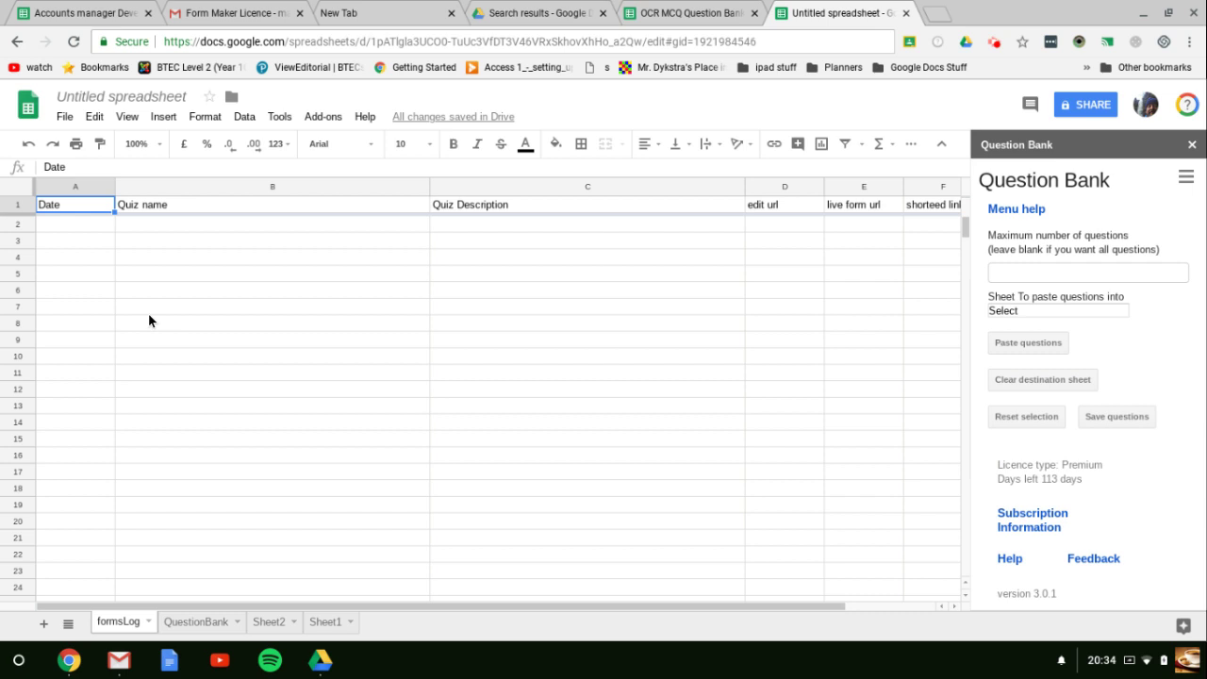
left_click(196, 622)
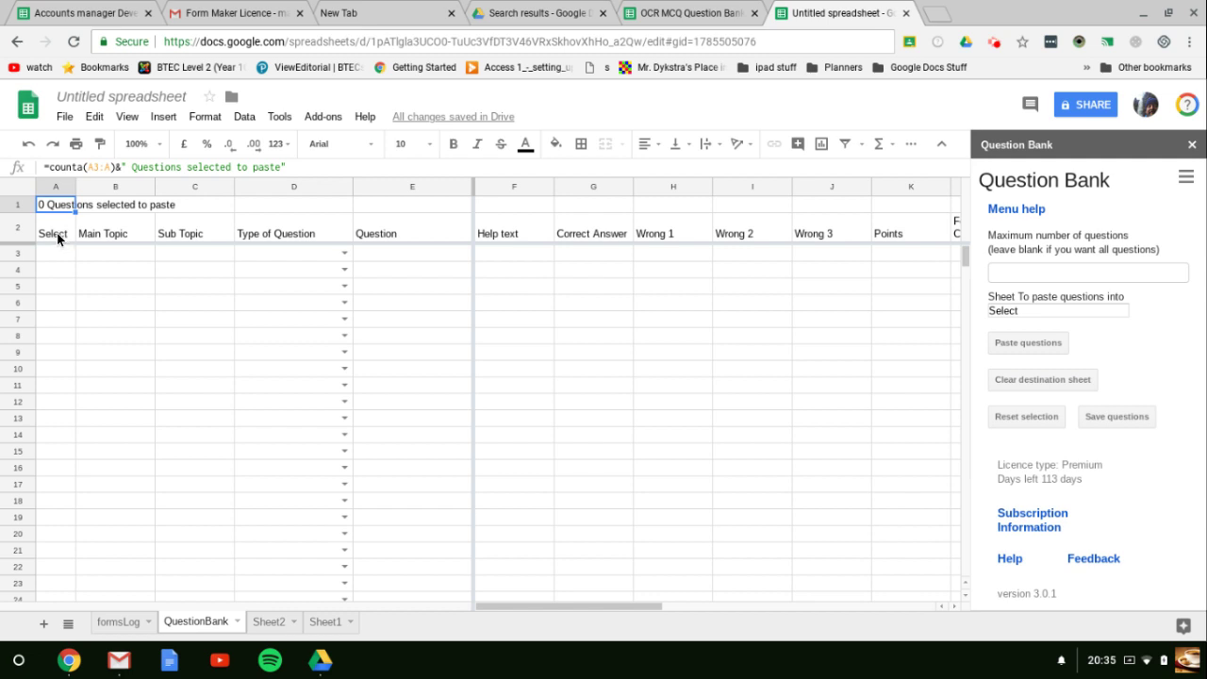
left_click(57, 249)
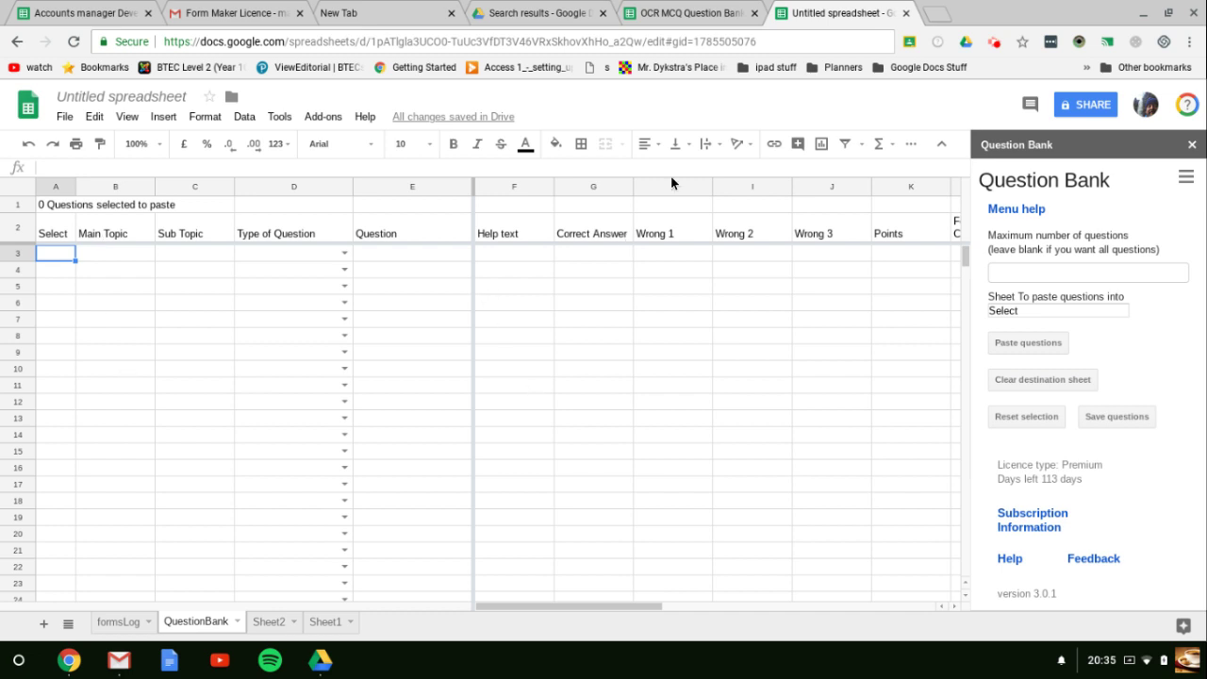
Step: In the OCR MCQ Question Bank MTM spreadsheet, review the x-marked entries in the Select column
left_click(683, 13)
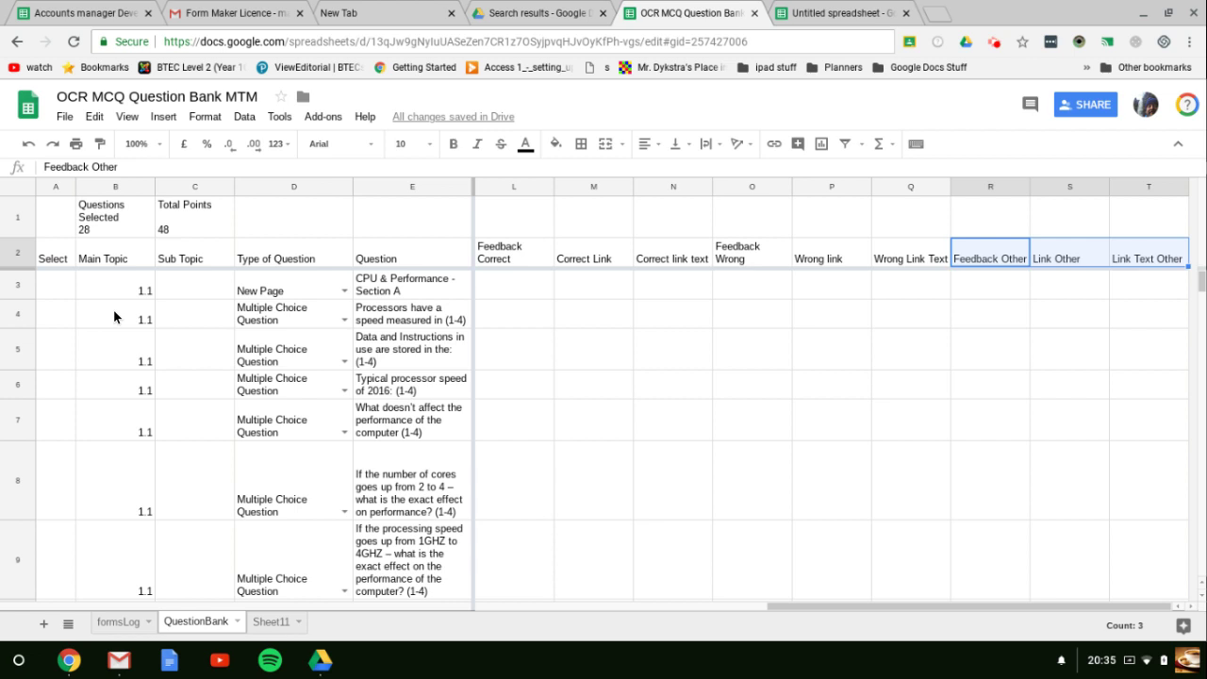
key("Right")
key("Right")
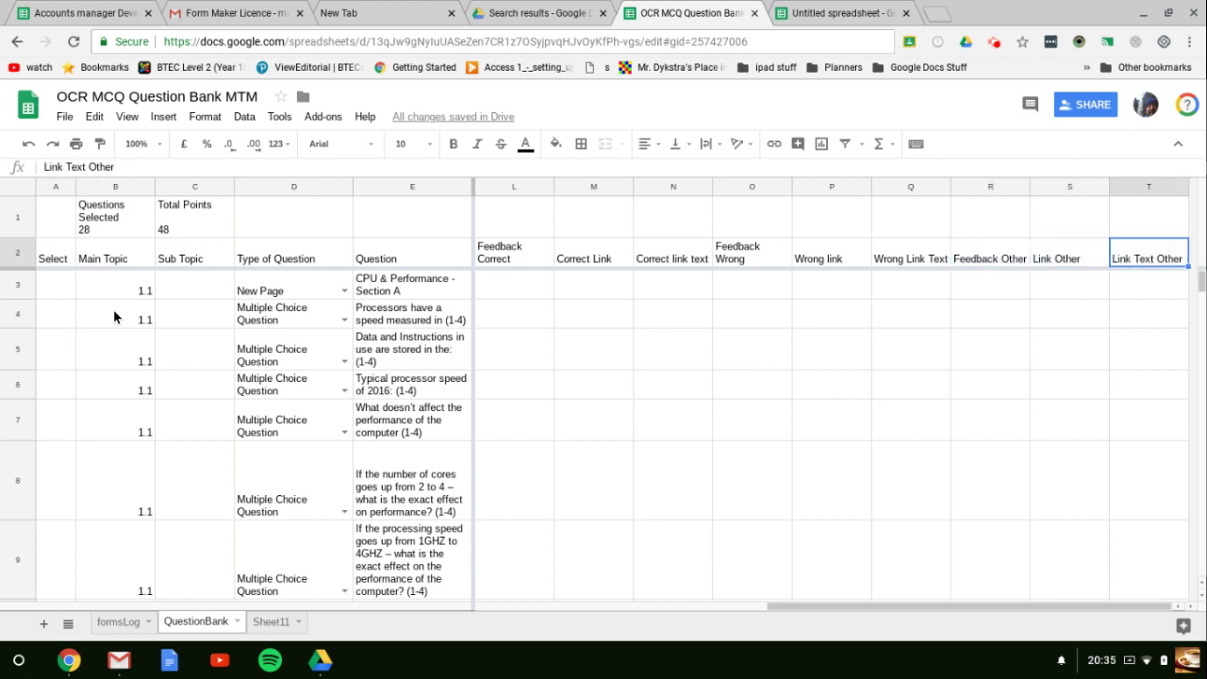
key("Left")
key("Left")
key("Left")
key("Left")
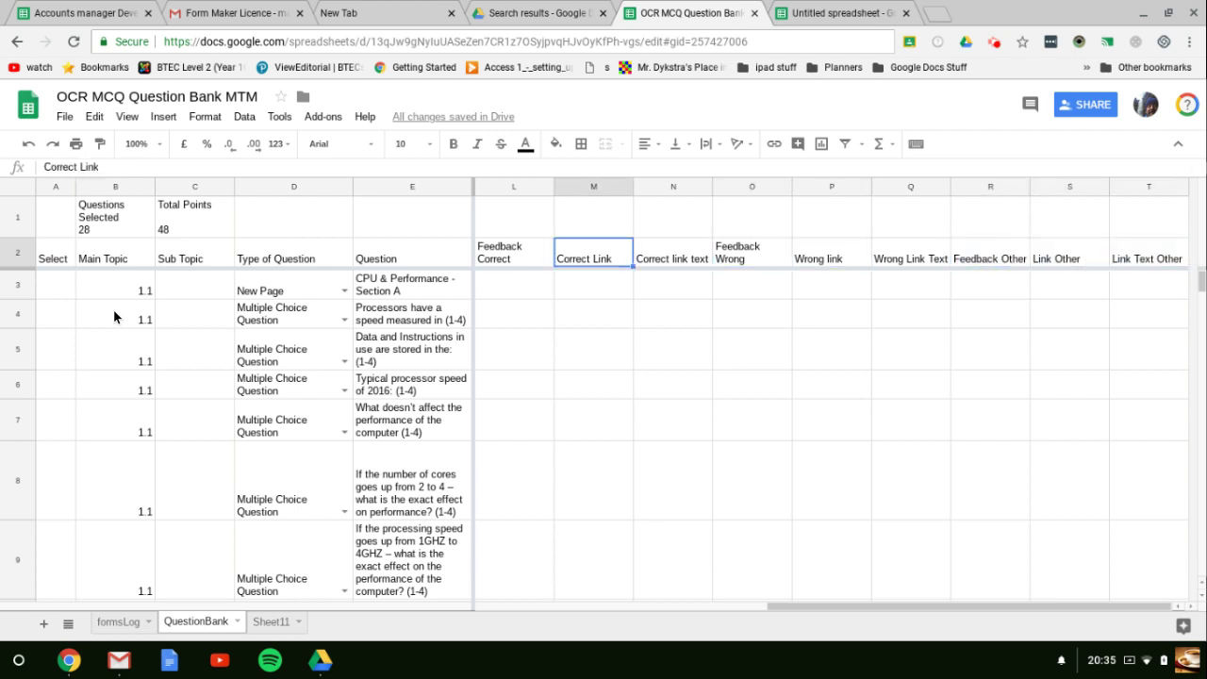
key("Left")
key("Left")
key("Left")
key("Left")
key("Left")
key("Left")
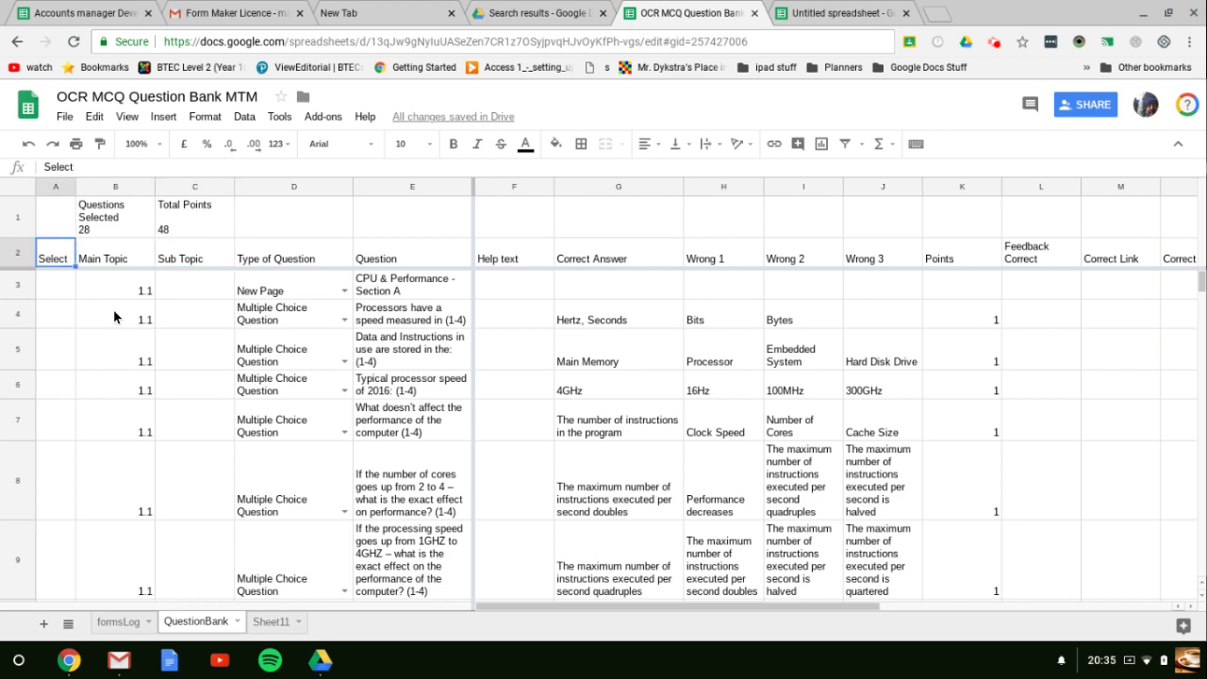
key("Down")
key("Down")
key("Down")
key("Down")
key("Down")
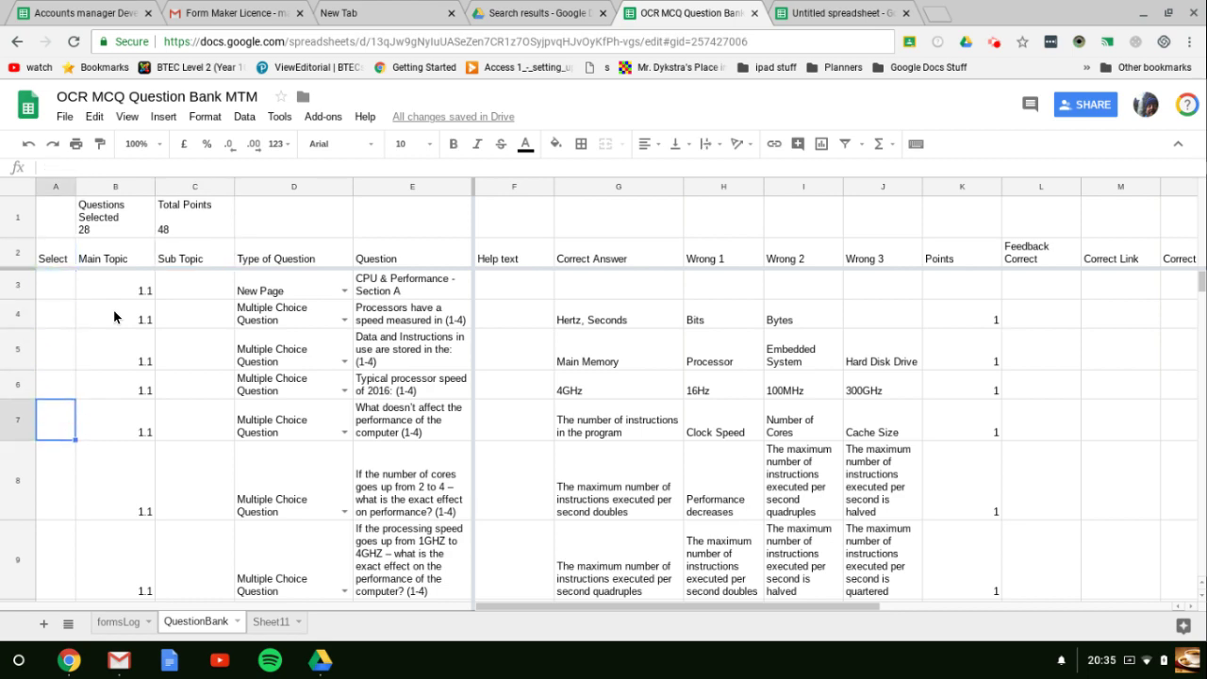
key("ctrl+Down")
key("Down")
key("Down")
key("Down")
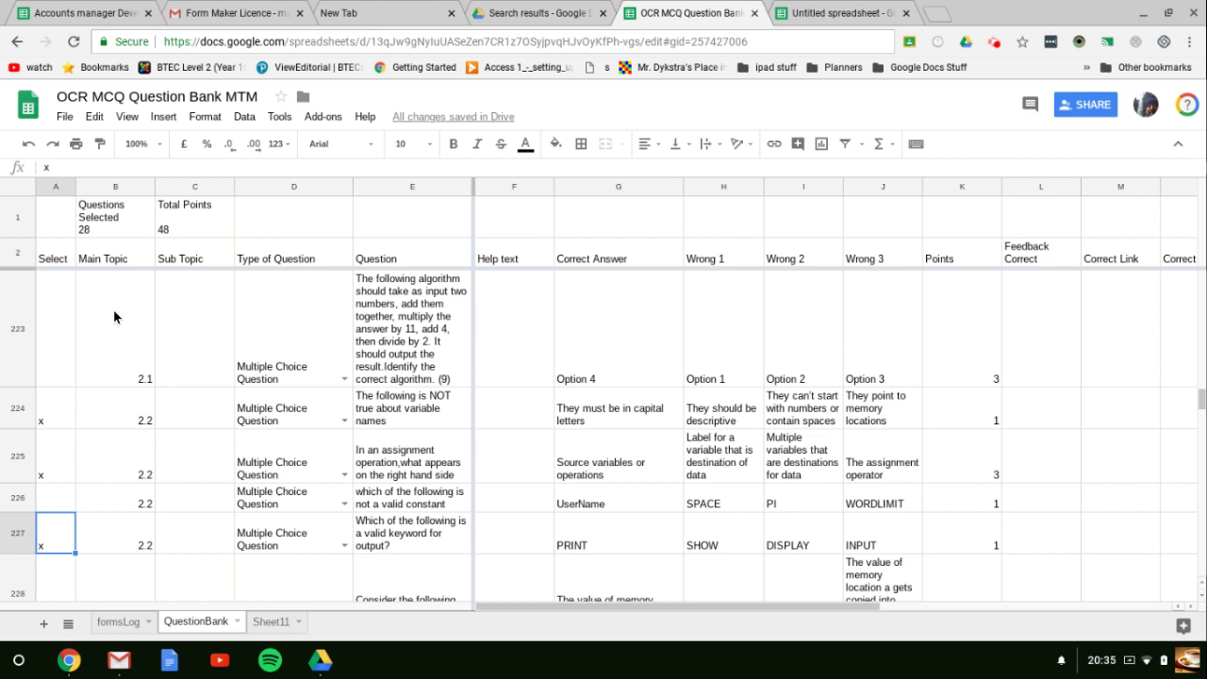
key("Up")
key("Up")
key("Up")
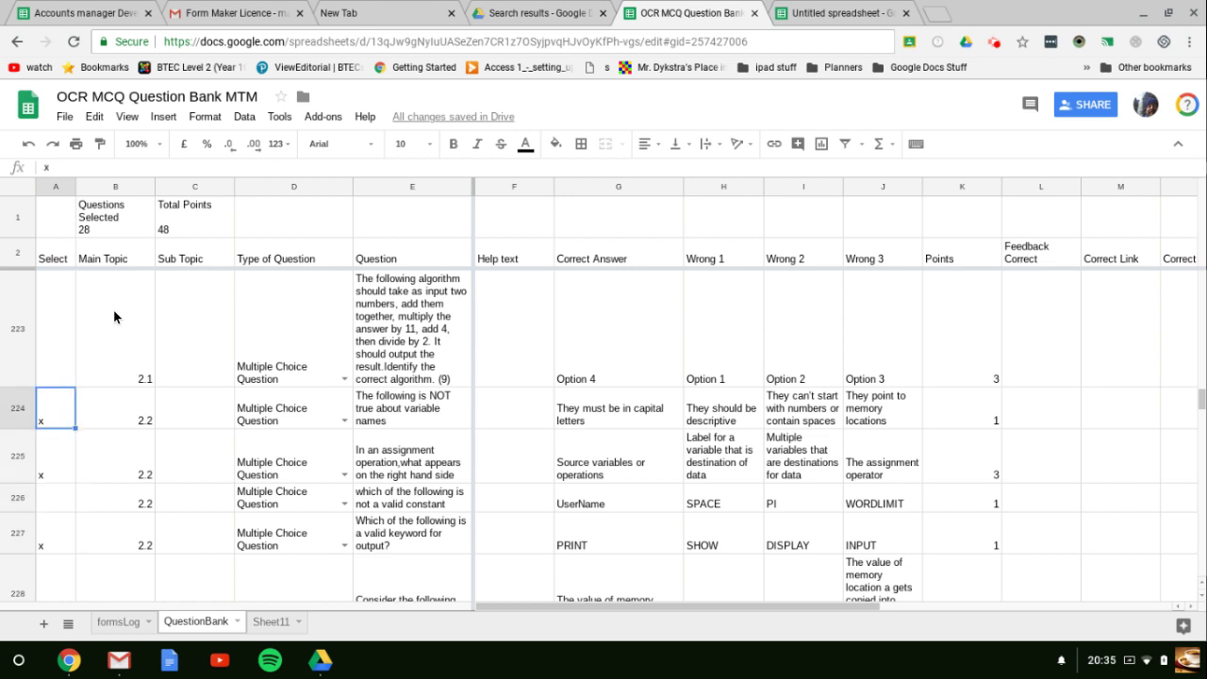
key("ctrl+Up")
Step: Browse the Main Topic, Sub Topic and Type of Question headings down to New Page
key("Right")
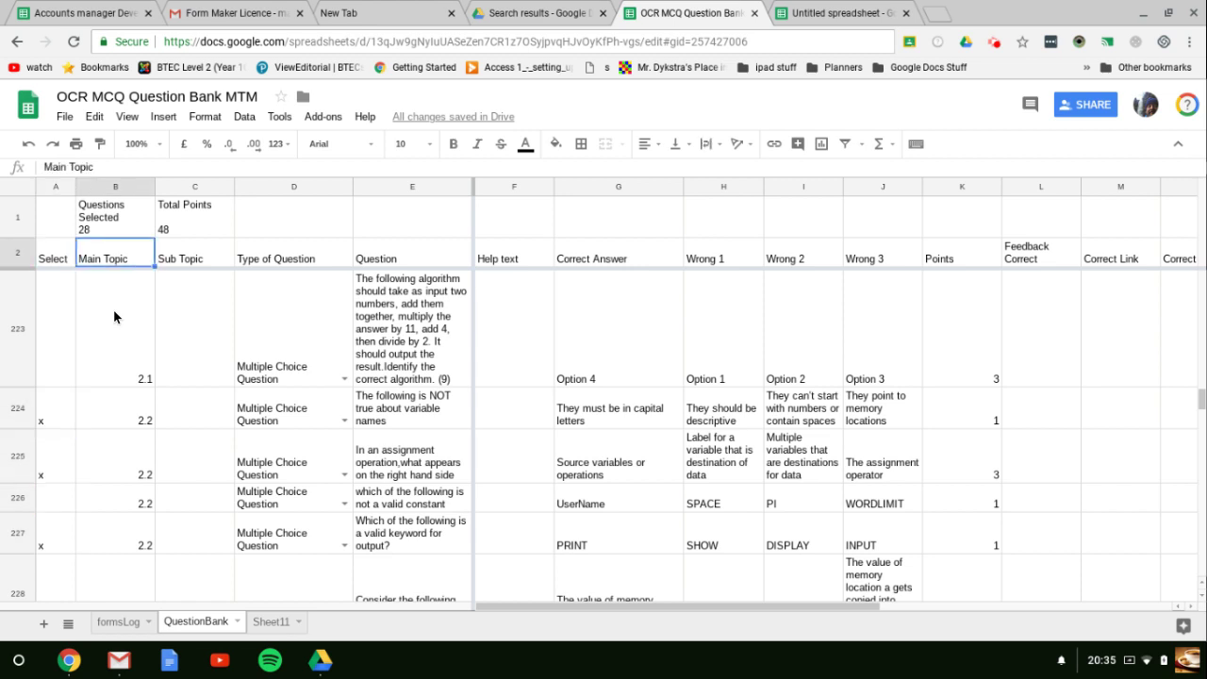
key("Right")
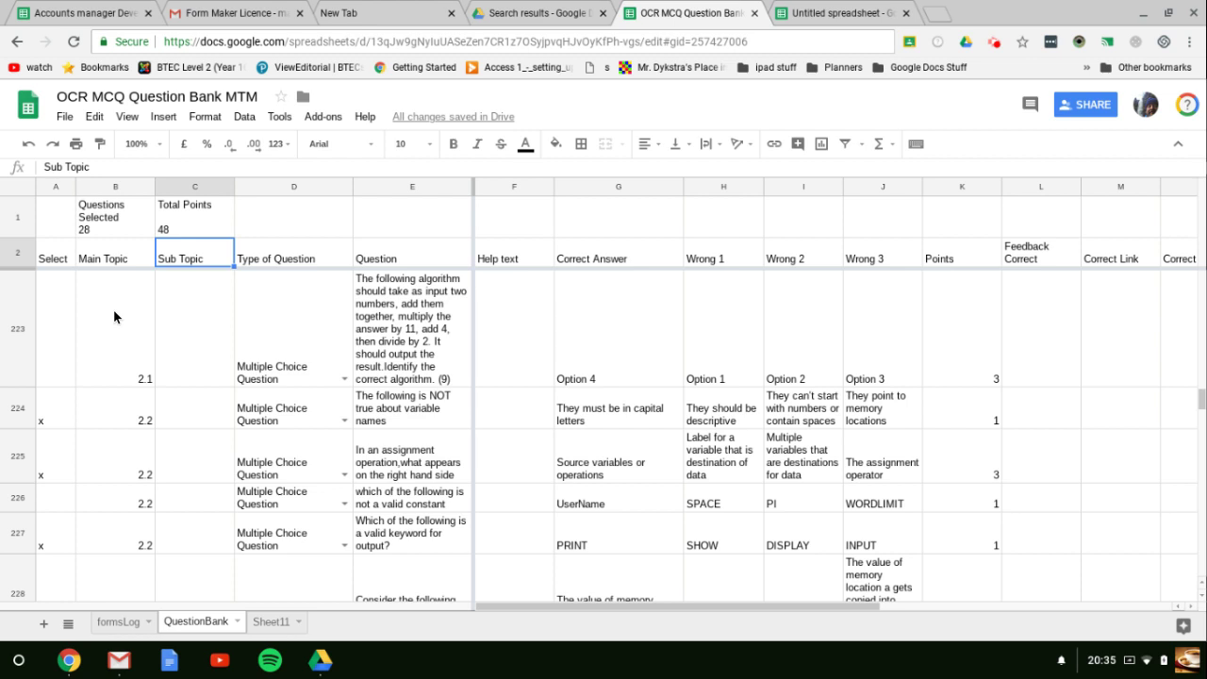
key("Right")
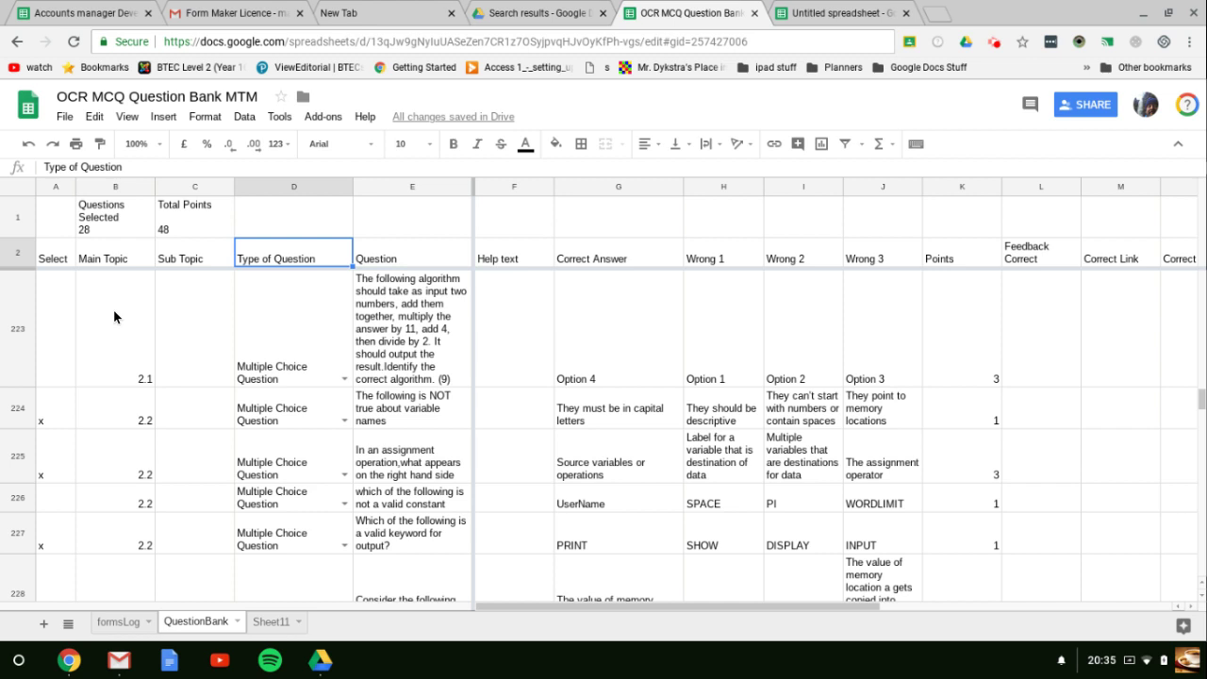
key("Down")
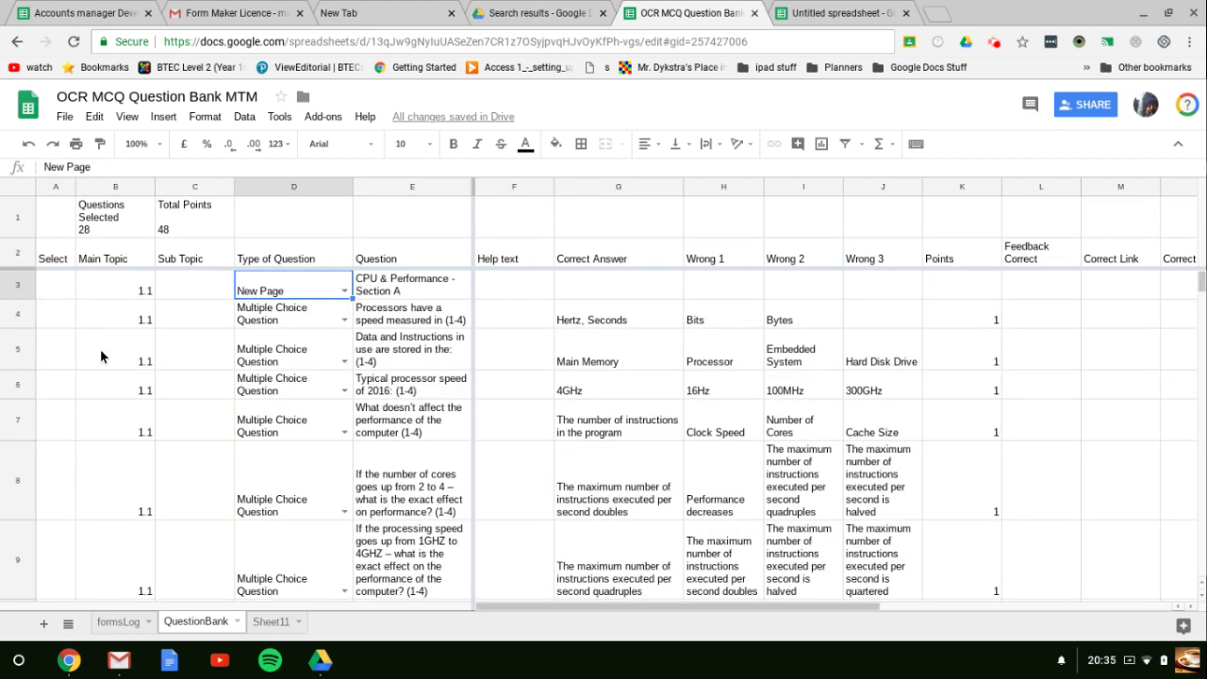
left_click(345, 292)
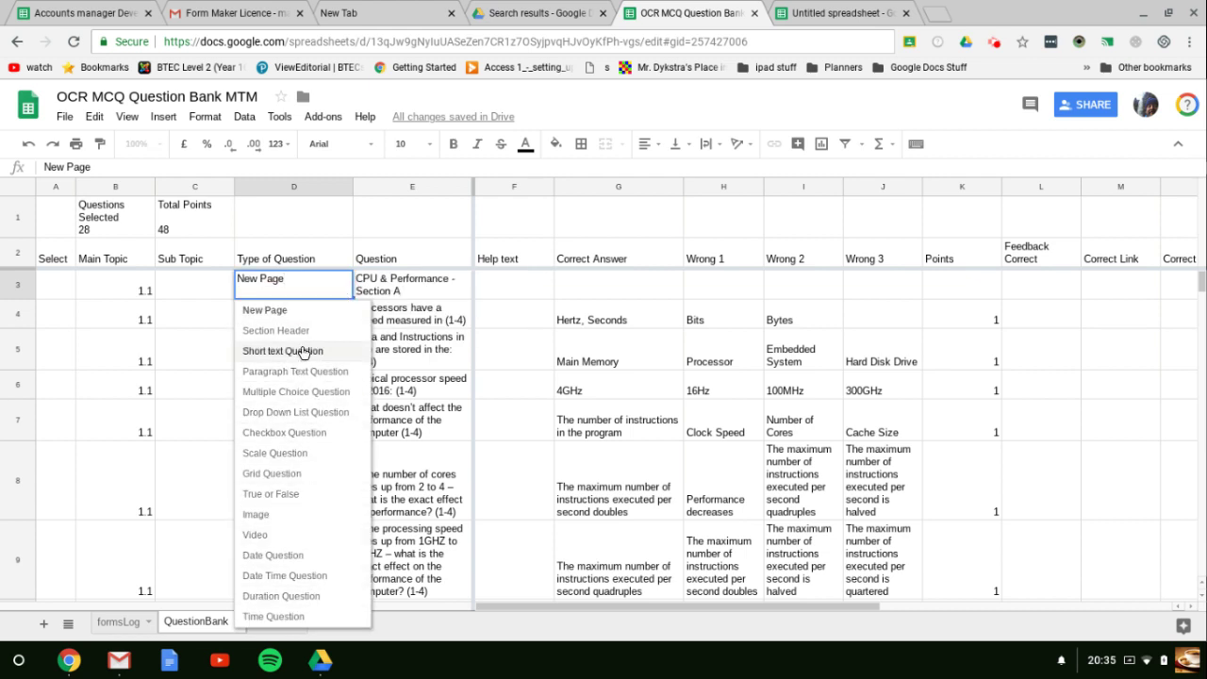
left_click(408, 258)
key("Tab")
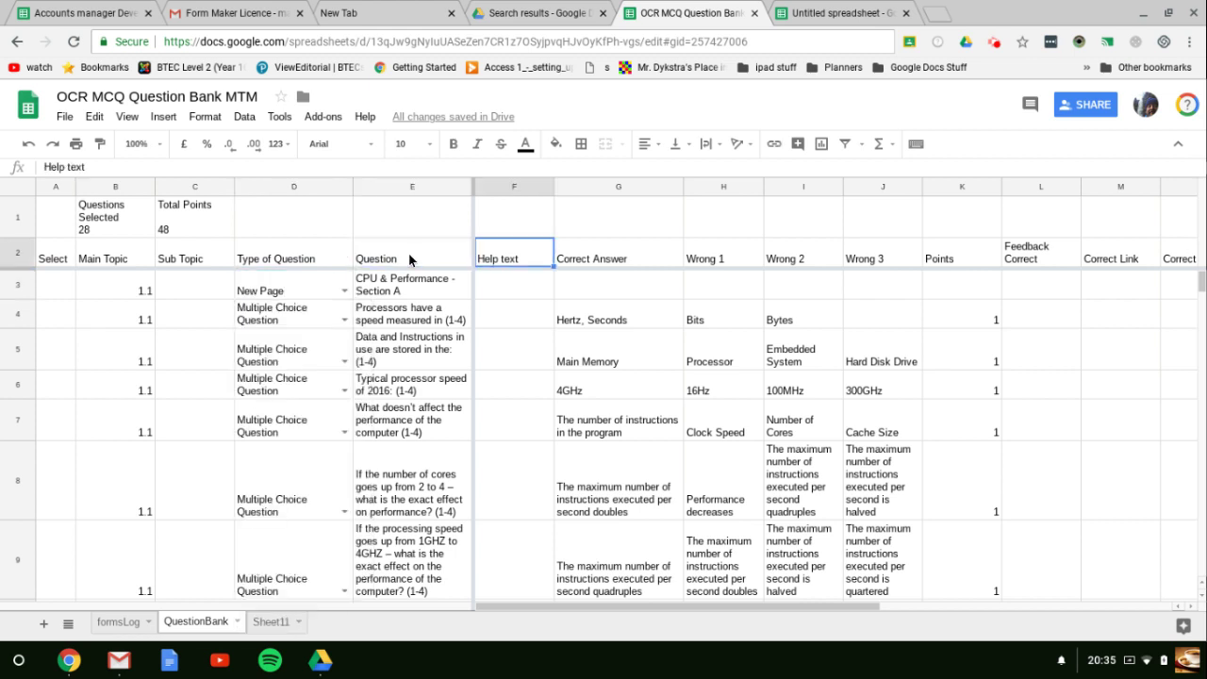
key("Tab")
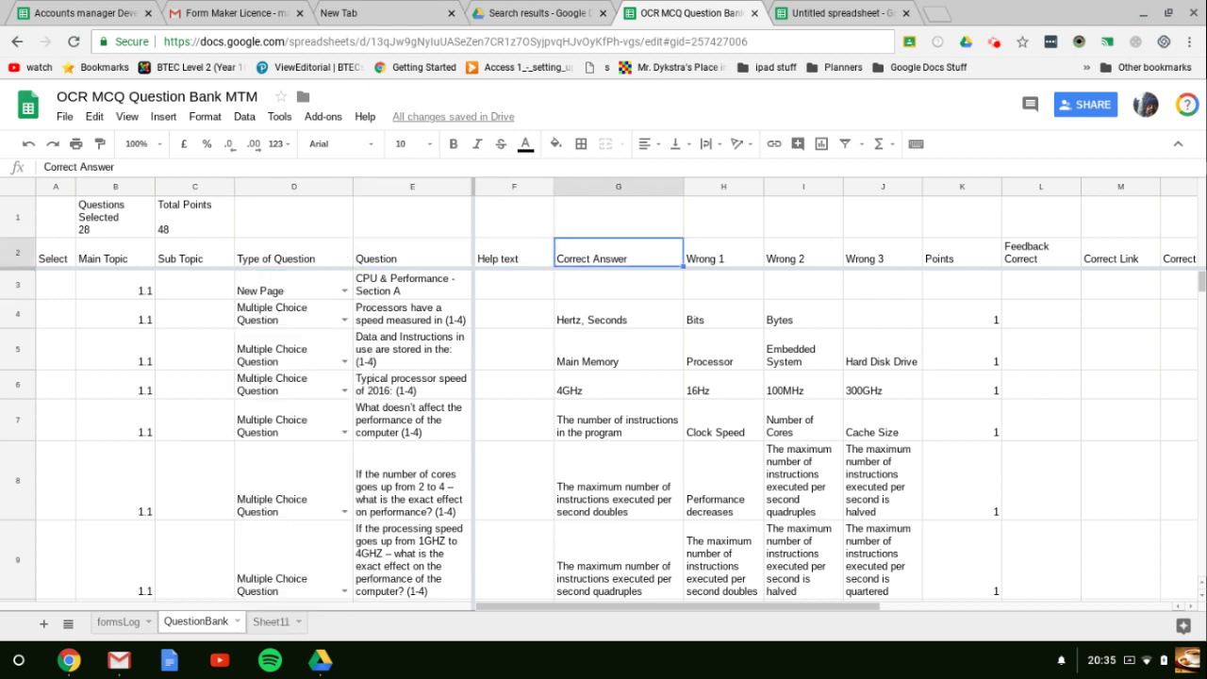
key("Tab")
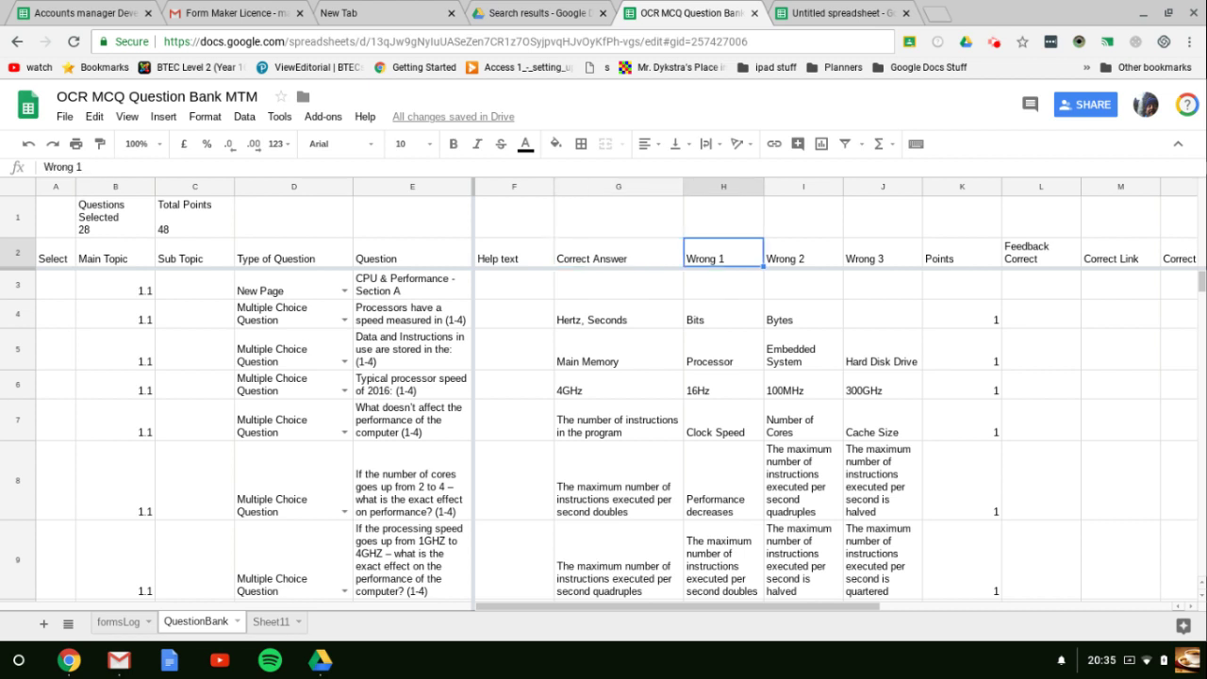
key("Tab")
key("Tab")
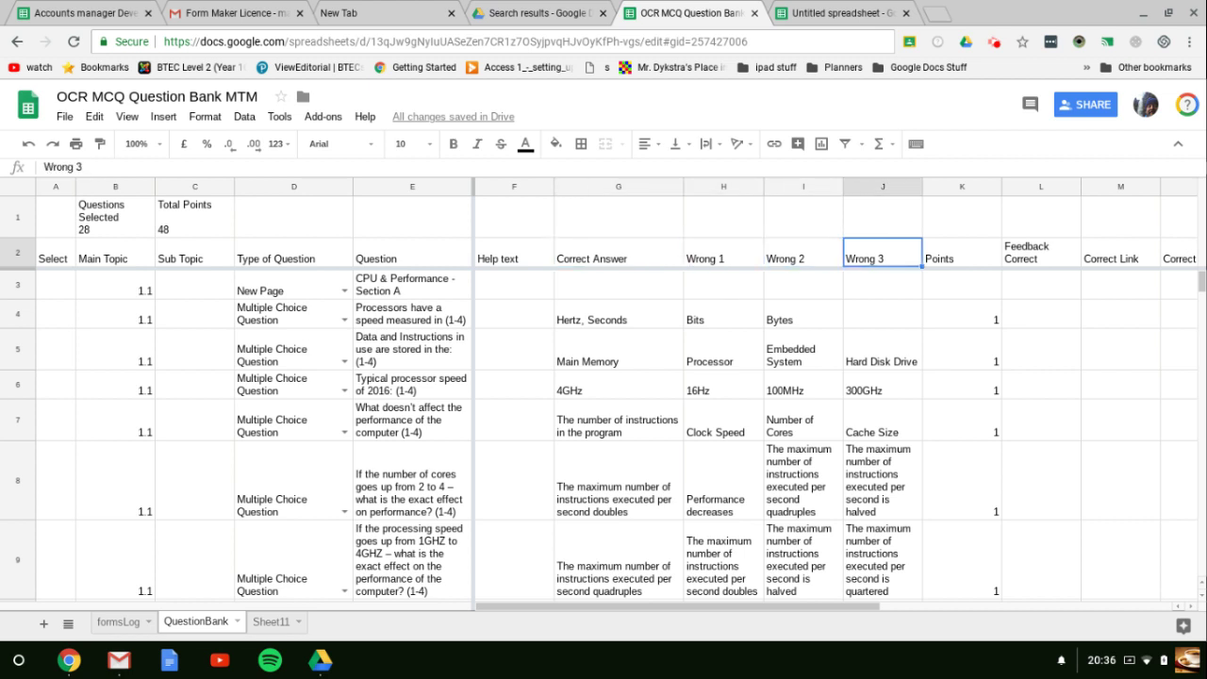
key("shift+Tab")
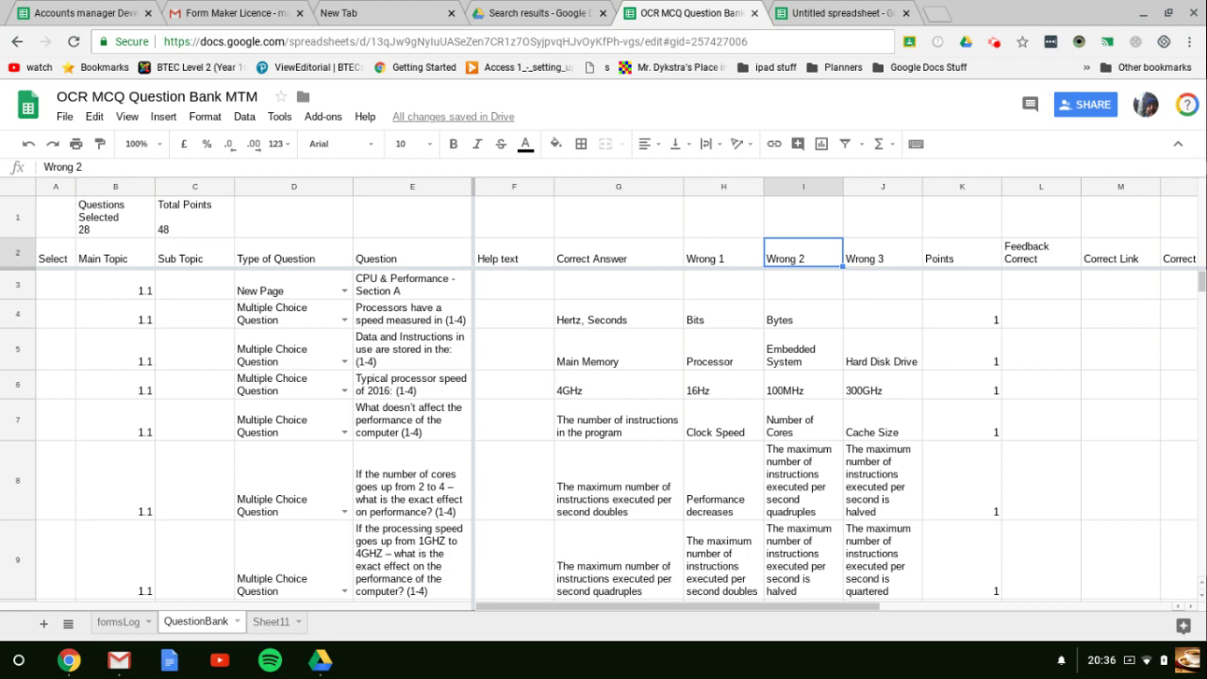
key("Down")
key("Down")
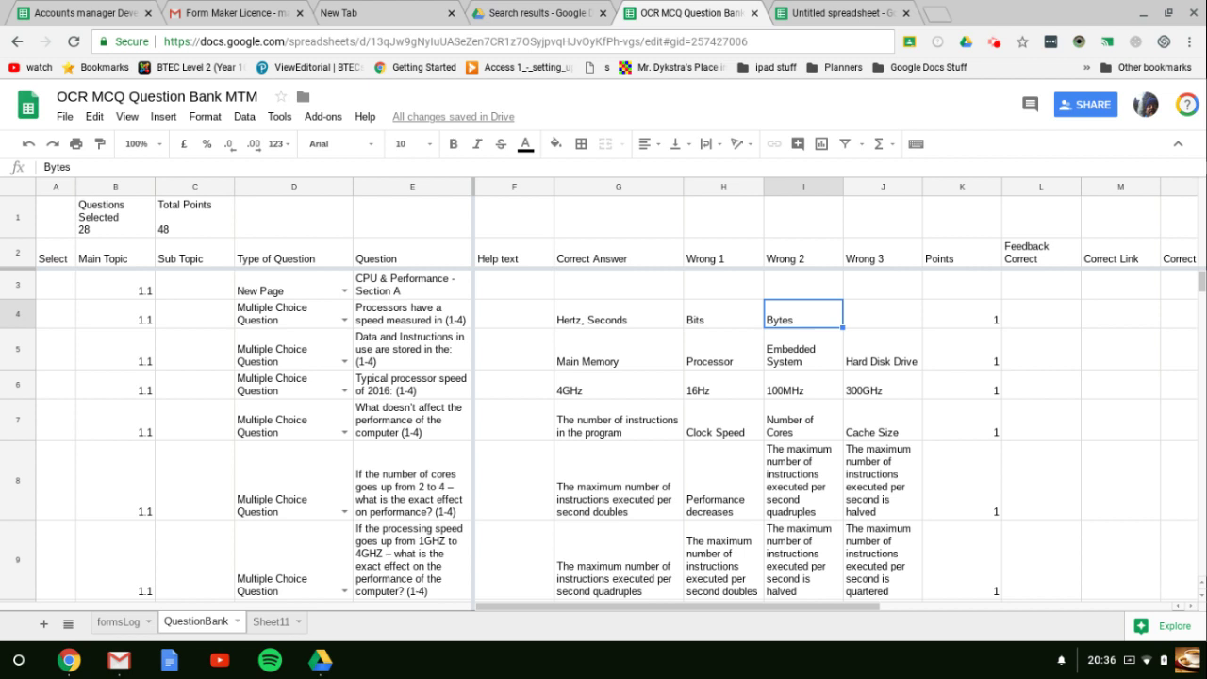
key("Right")
key("Left")
key("Left")
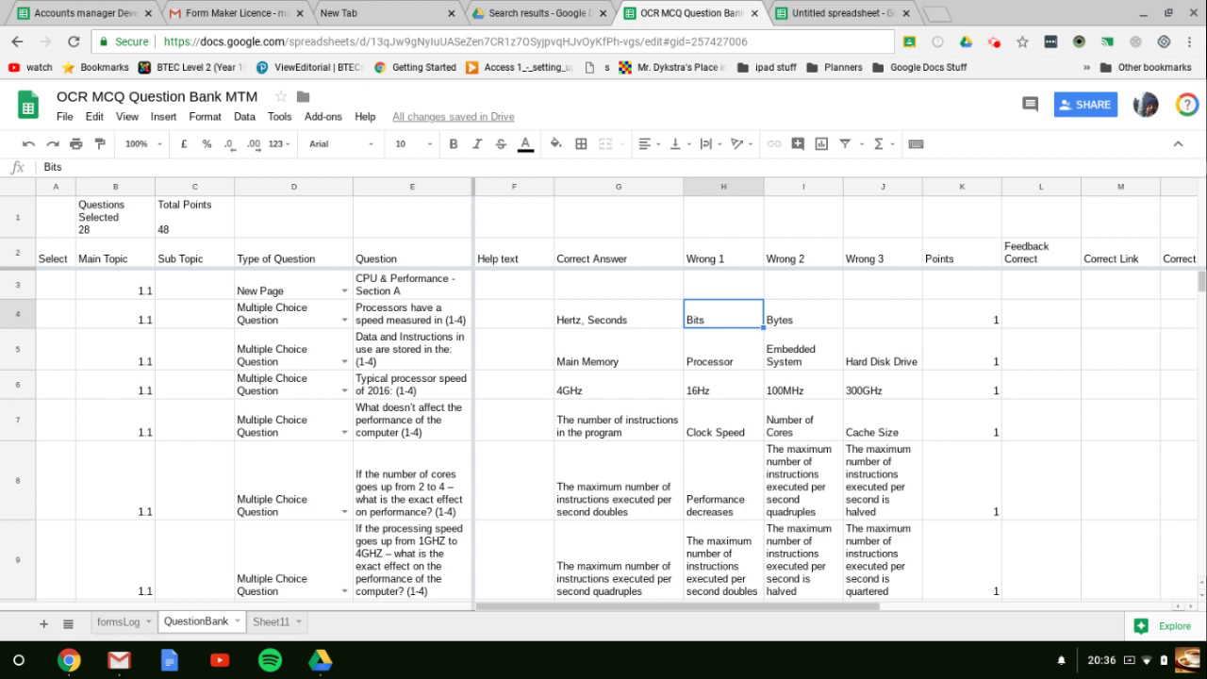
key("Right")
key("Right")
key("Right")
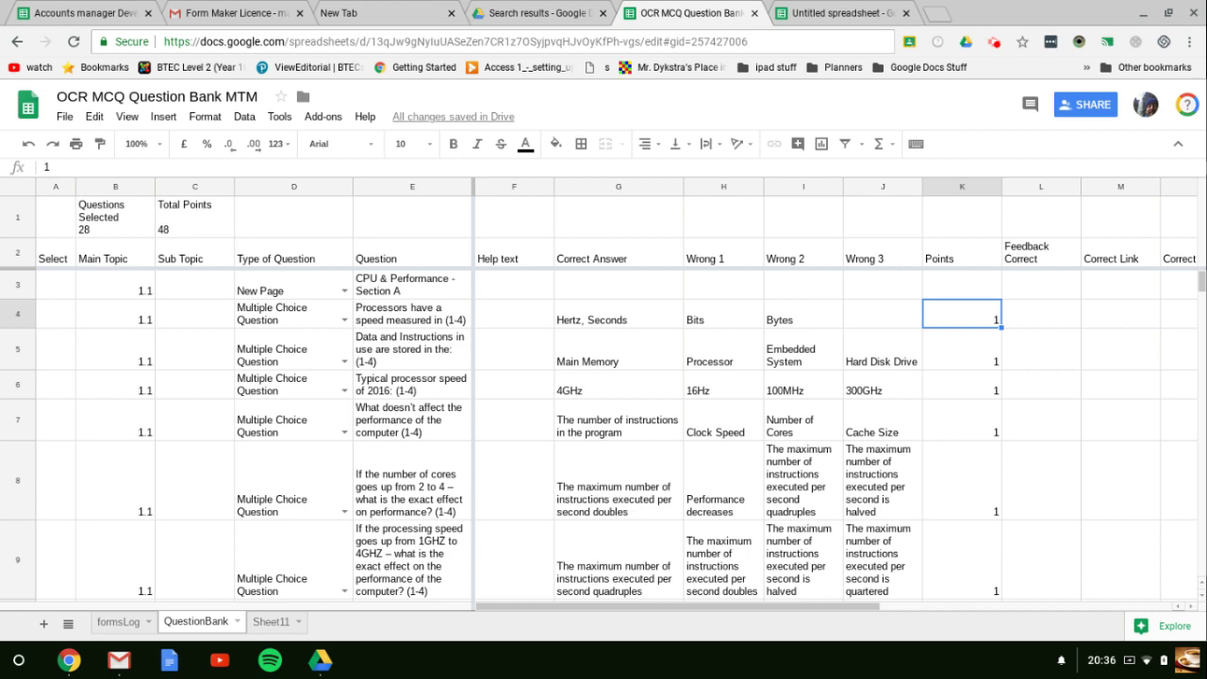
key("Right")
key("Right")
key("Right")
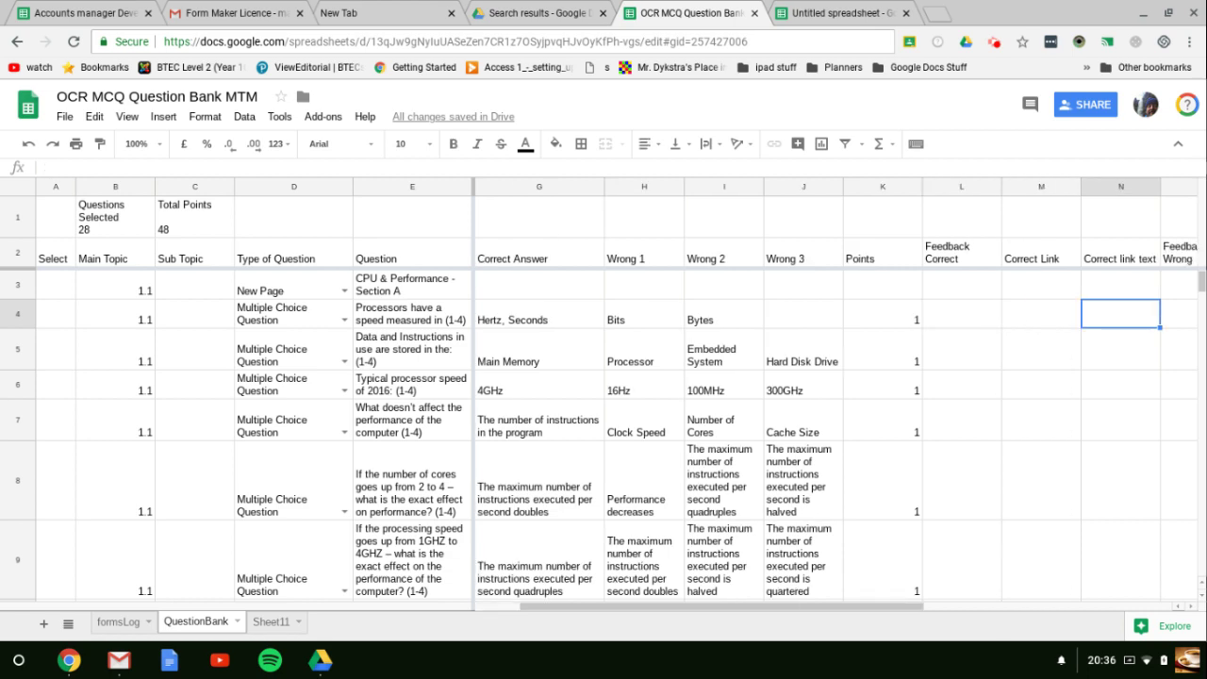
key("Left")
key("Left")
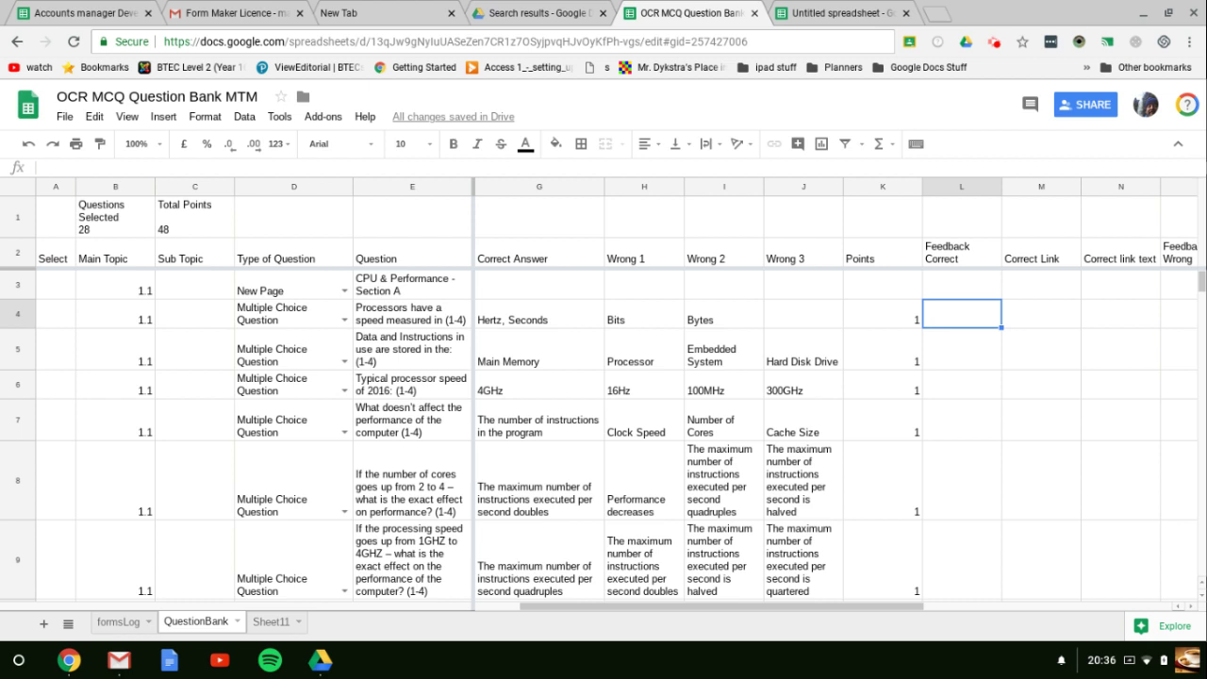
key("Right")
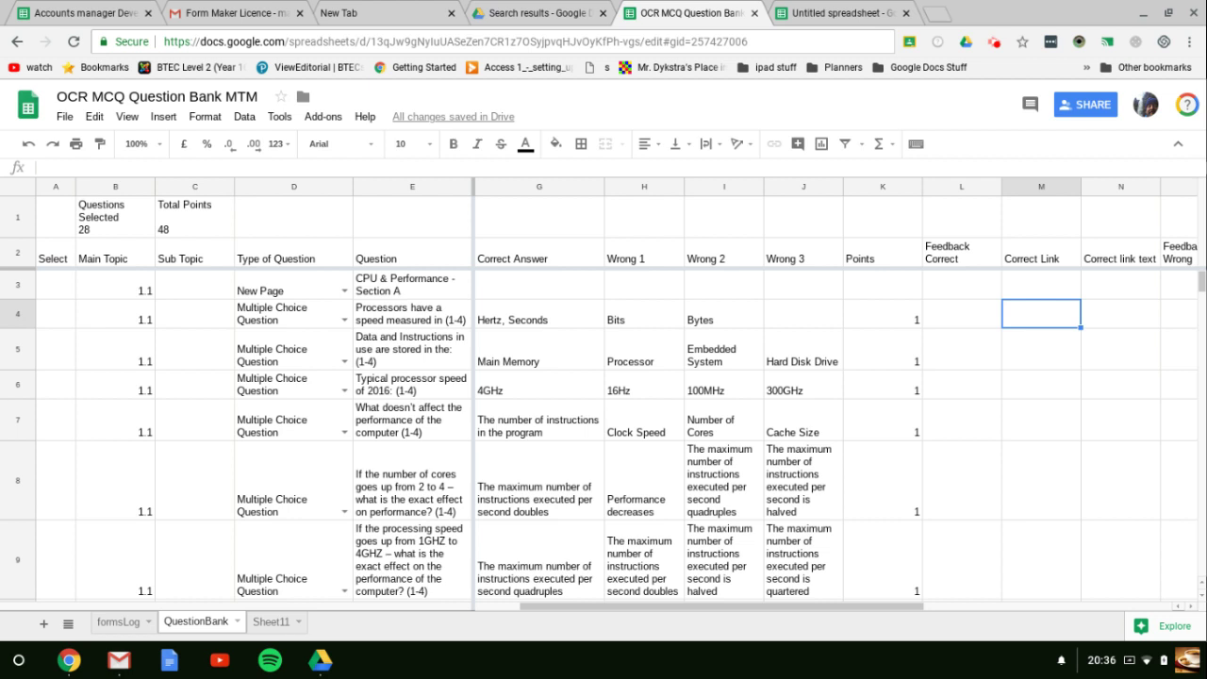
key("Right")
key("Right")
key("Left")
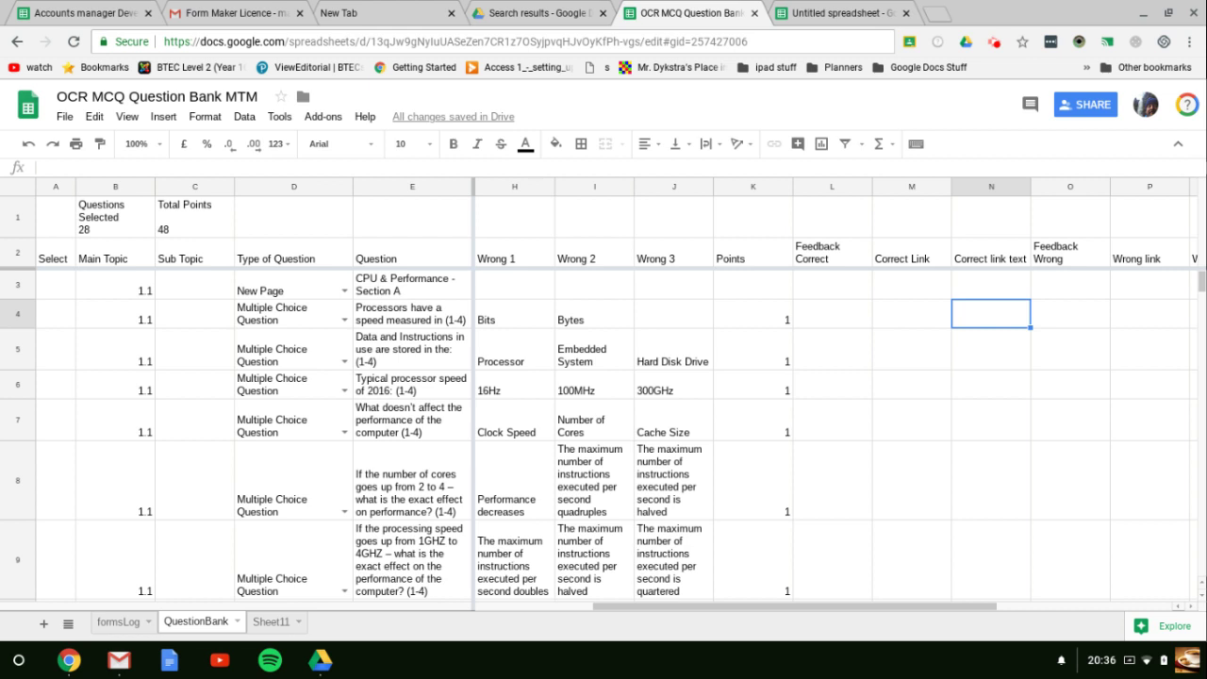
key("Right")
key("Right")
key("Right")
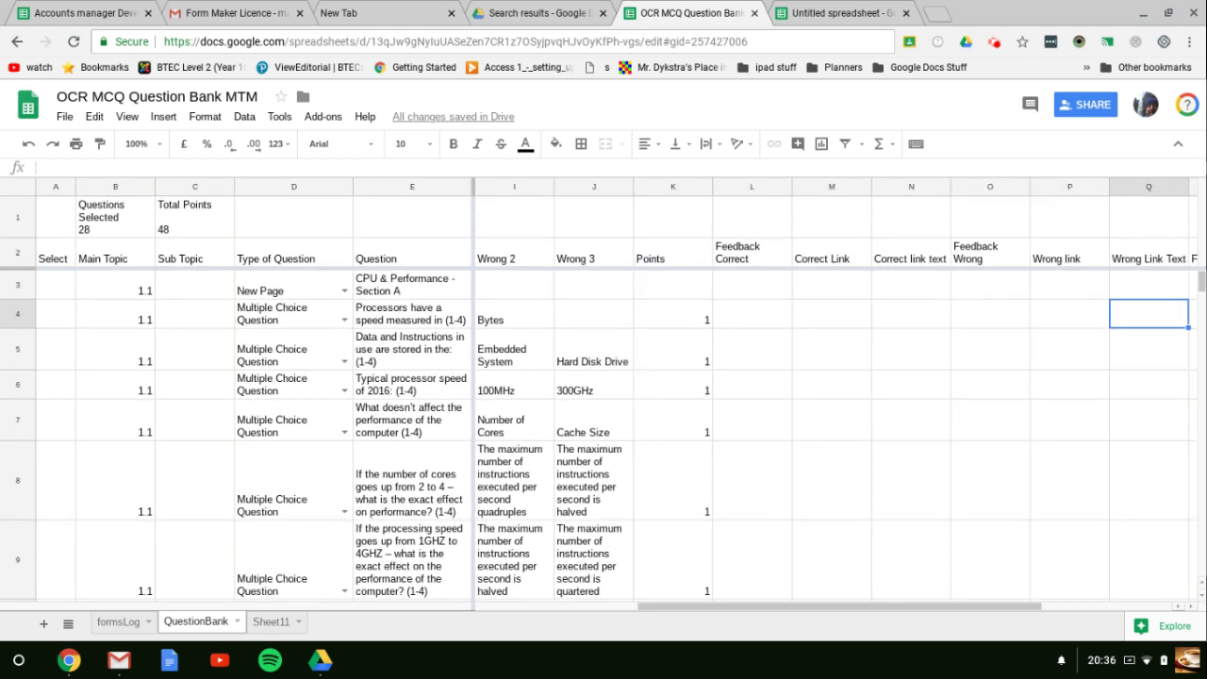
key("Right")
key("Right")
key("Right")
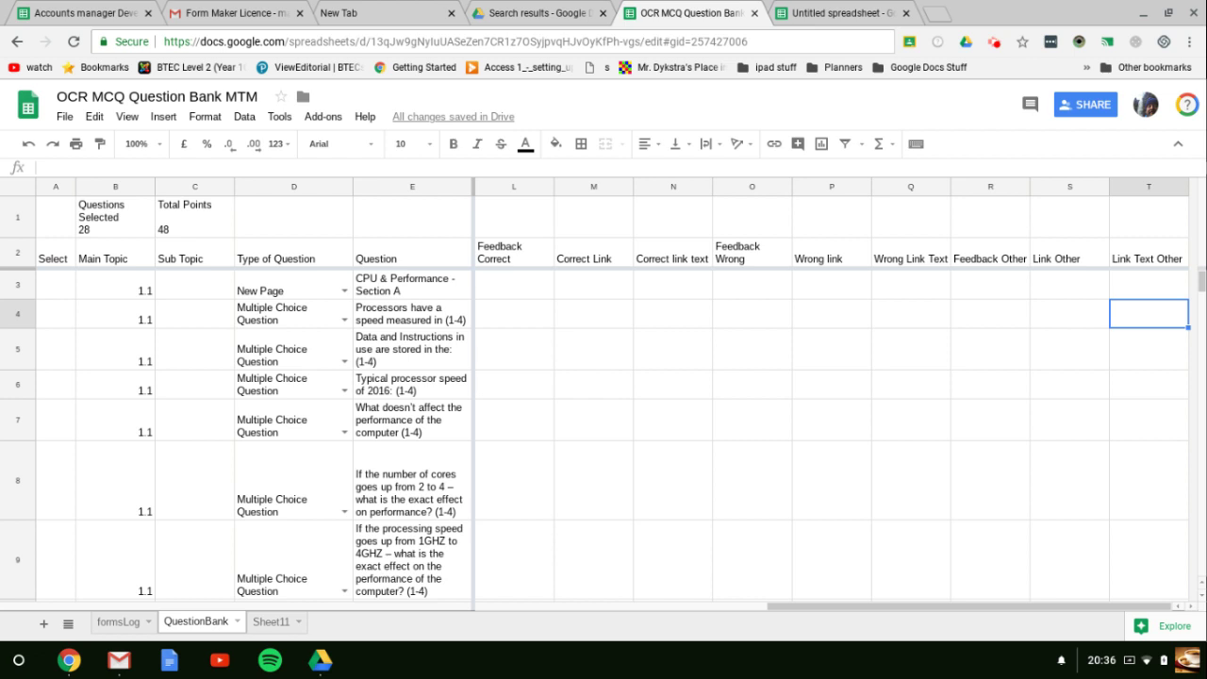
key("Left")
key("Left")
key("Left")
key("Left")
key("Left")
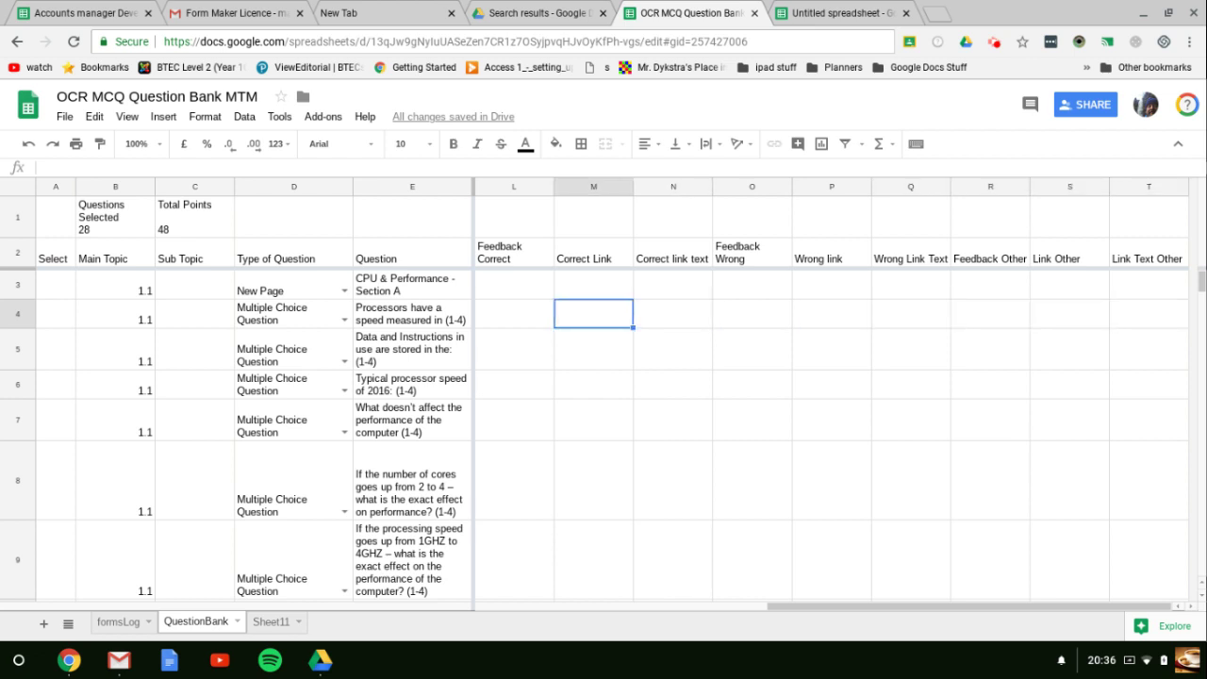
key("Left")
key("Left")
key("Left")
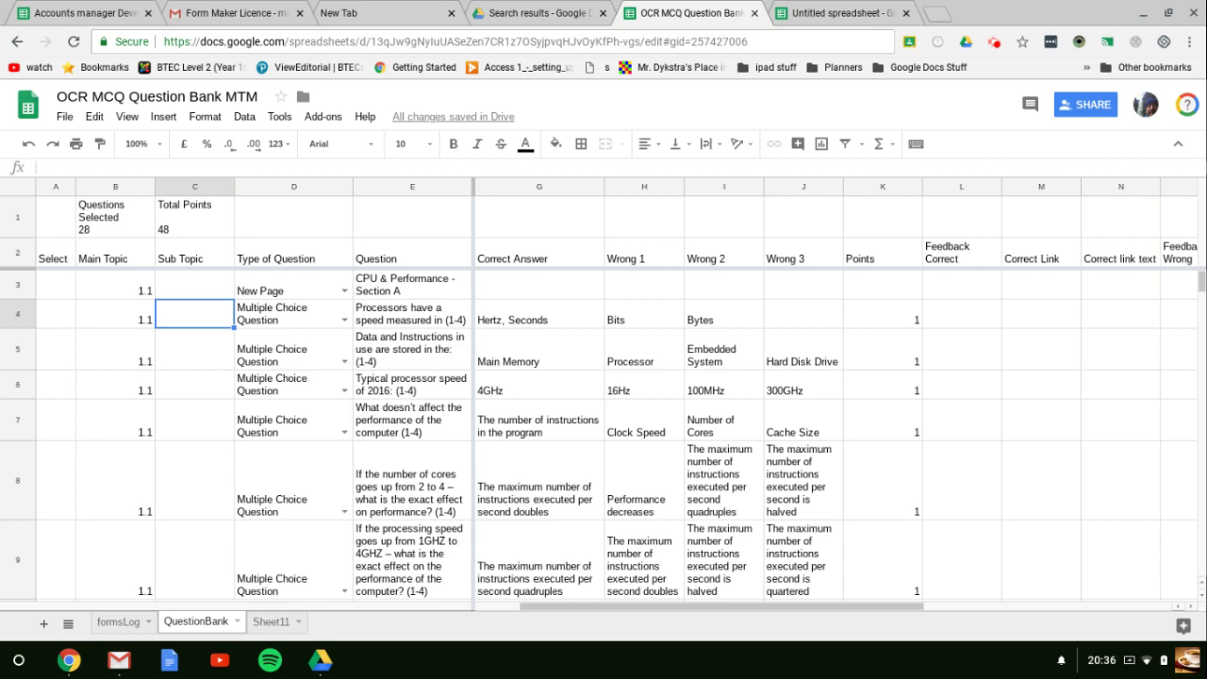
Step: Move to cell A5 and show the installed add-ons list, including Form Maker DEV Master
key("Left")
key("Left")
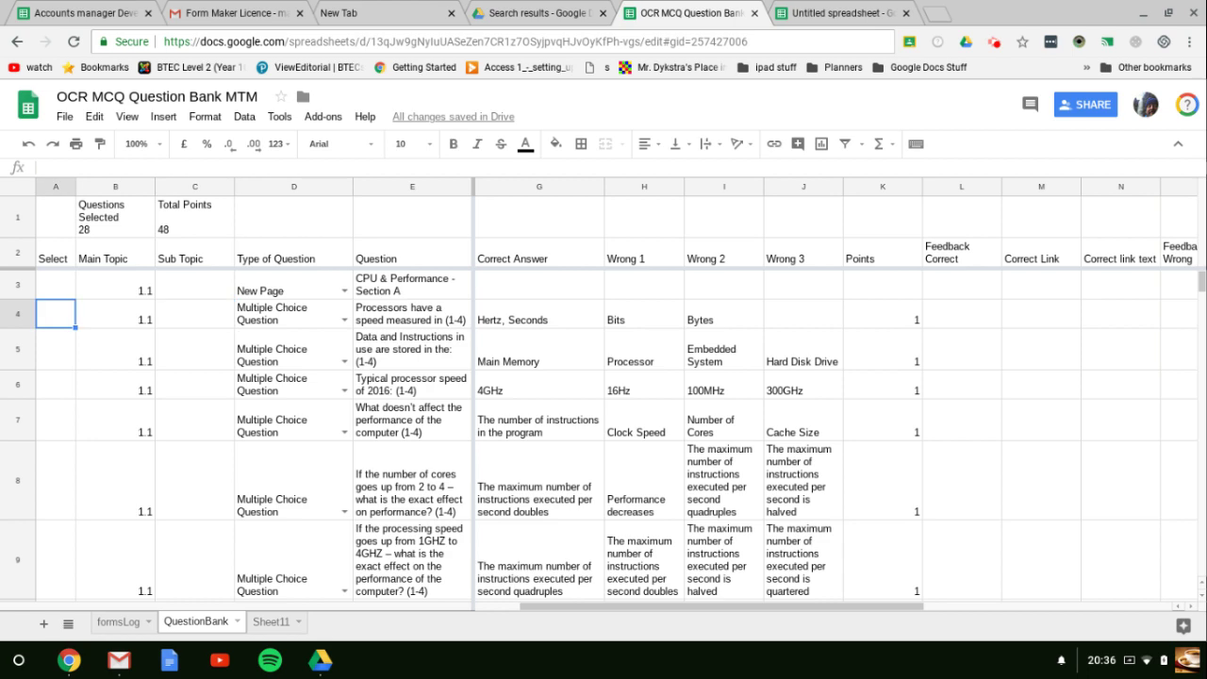
key("Down")
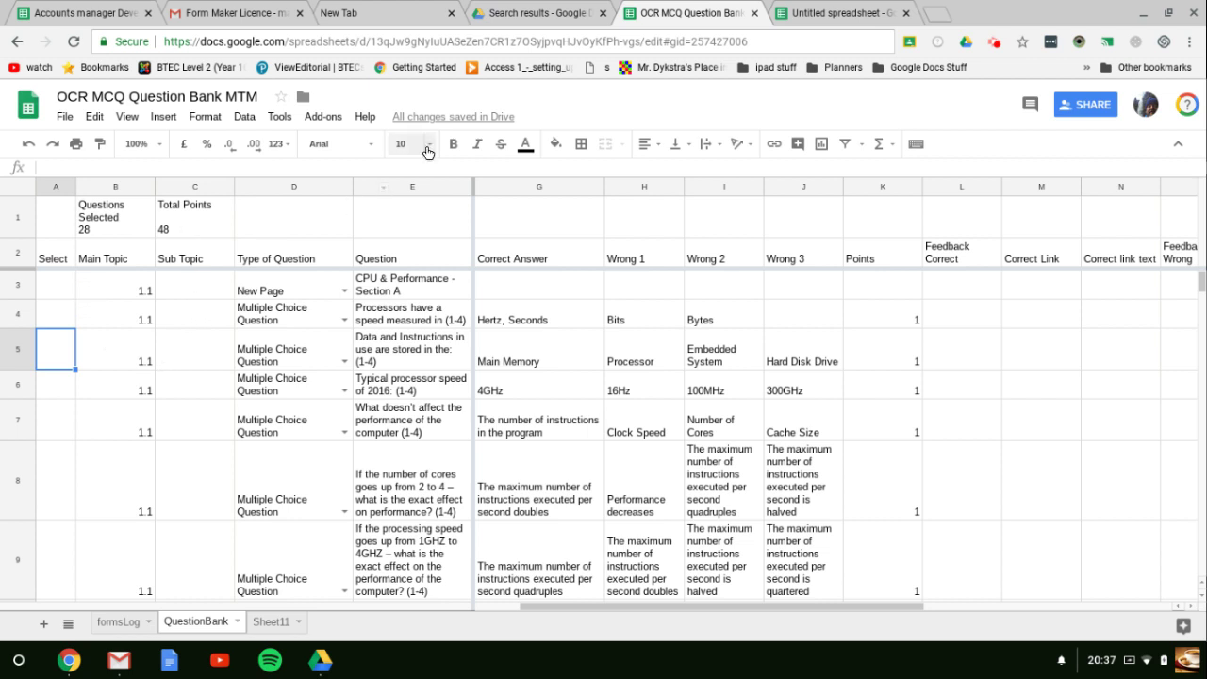
left_click(319, 116)
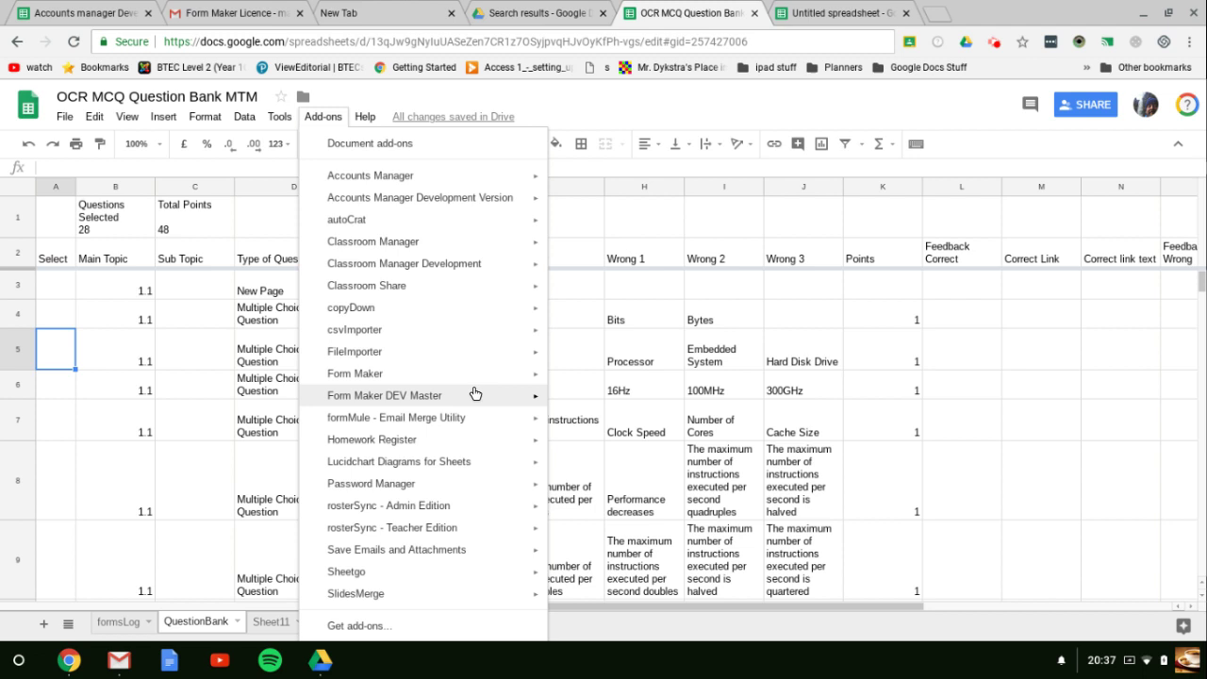
Step: Launch Form Maker DEV Master and switch its sidebar to the Question bank tools
mouse_move(415, 395)
left_click(580, 382)
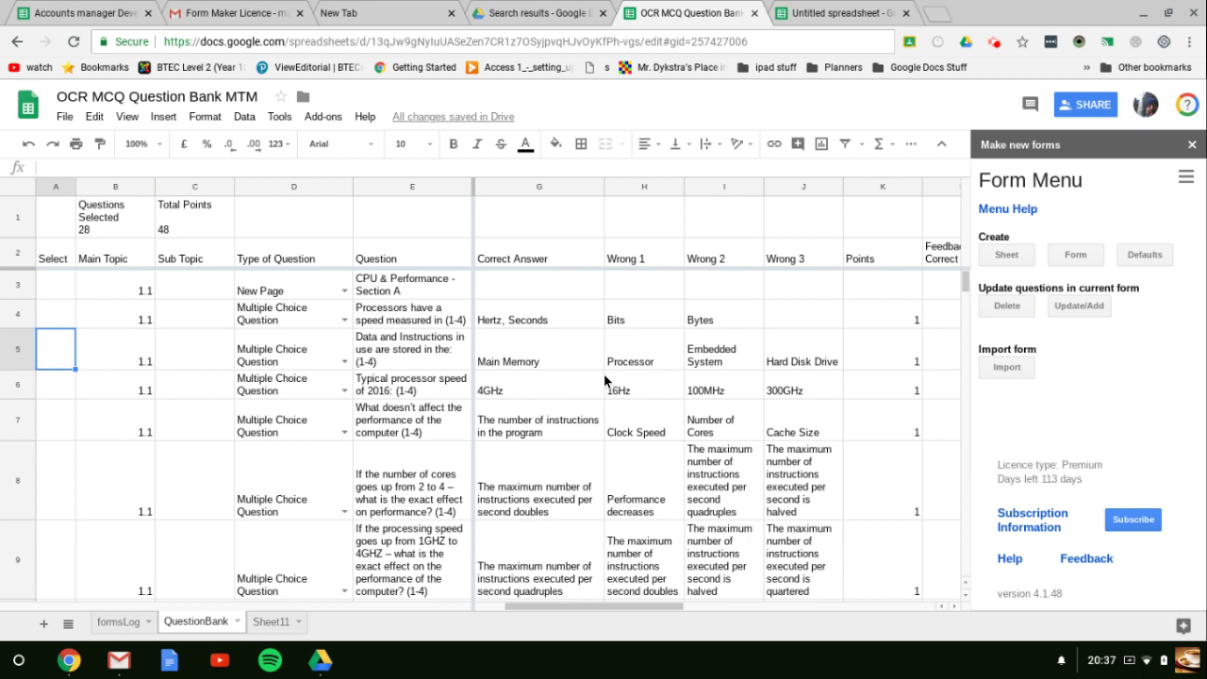
left_click(1184, 180)
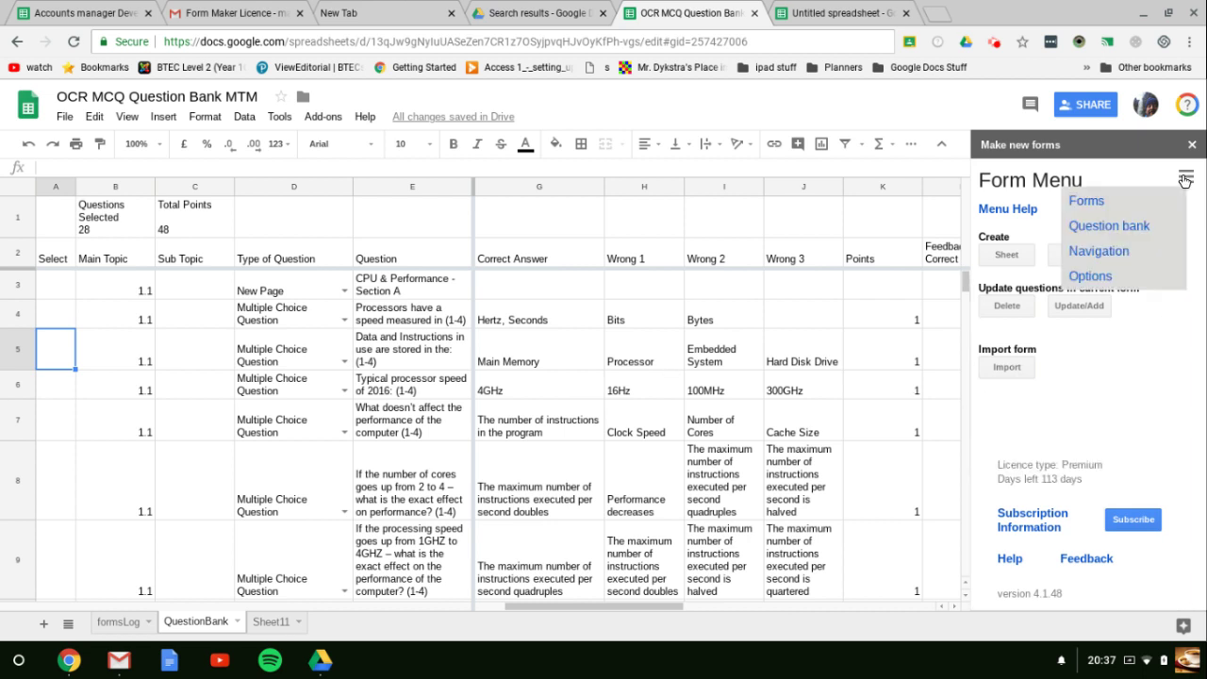
left_click(1100, 226)
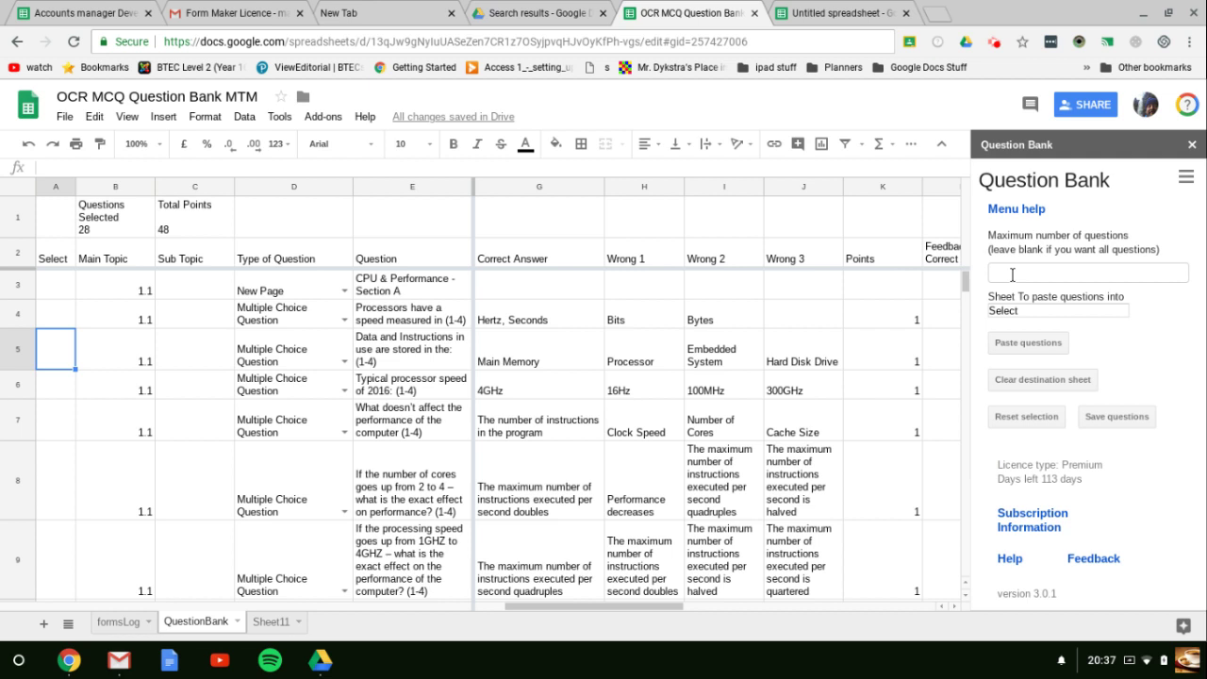
Step: Paste a maximum of 20 selected questions into destination sheet Sheet11
left_click(1042, 271)
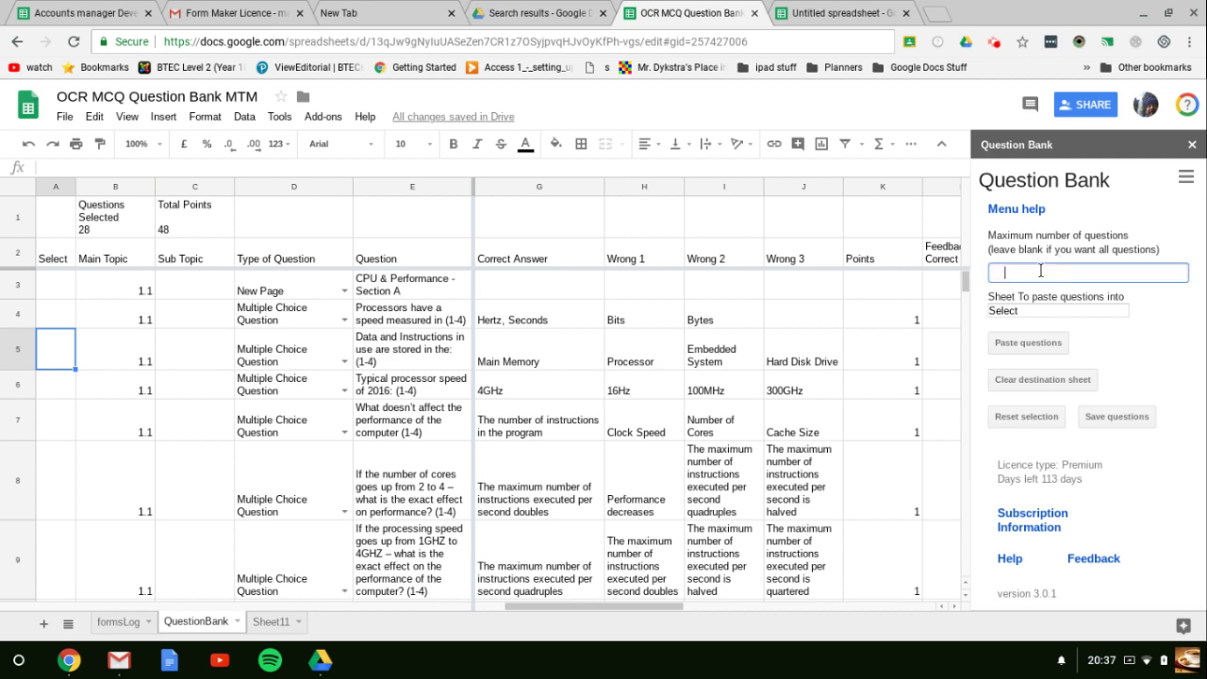
type("20")
left_click(1100, 308)
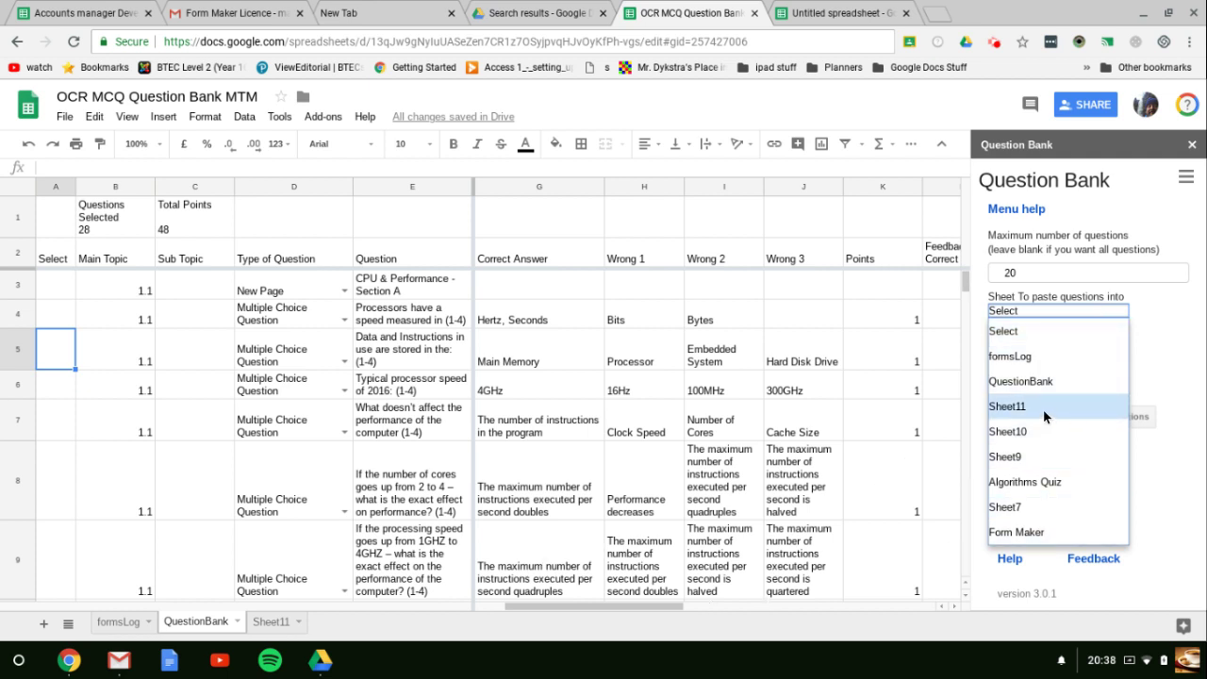
left_click(1045, 407)
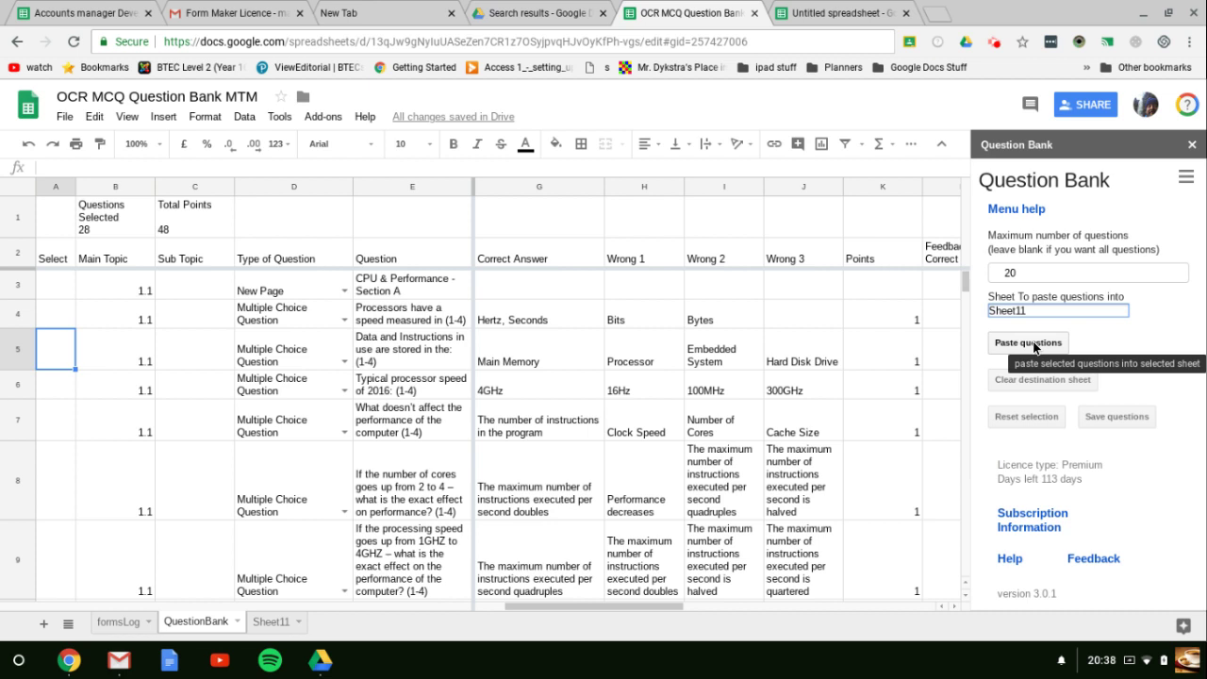
left_click(1034, 345)
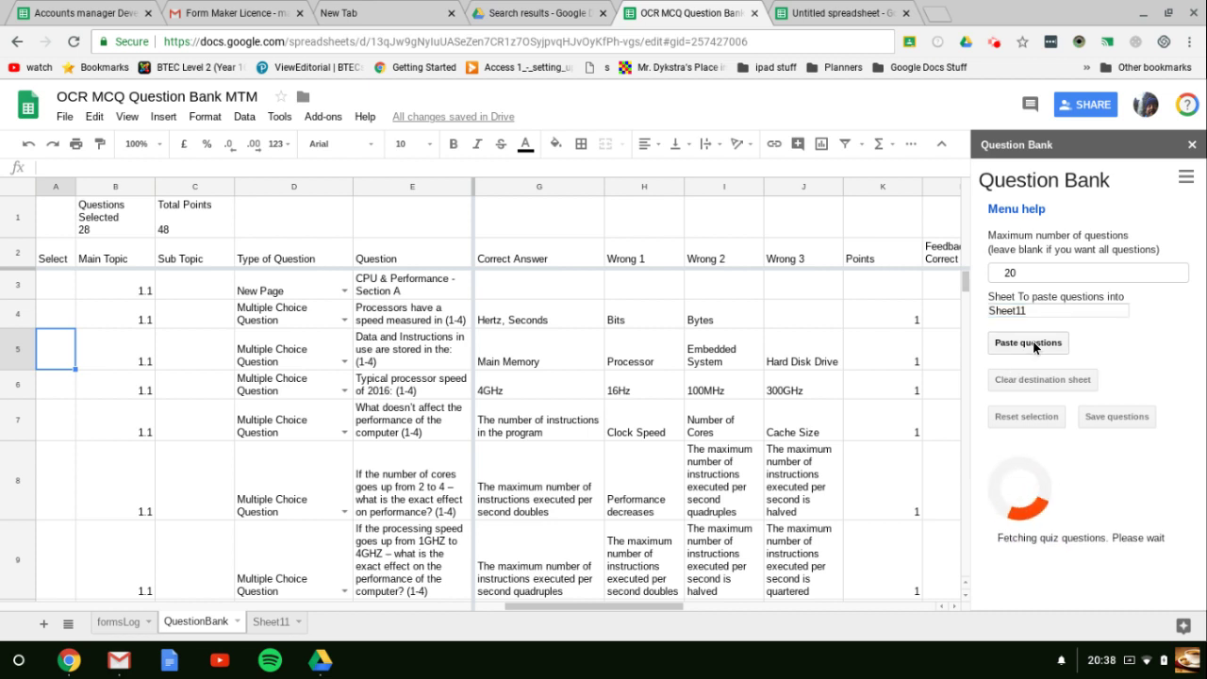
left_click(280, 627)
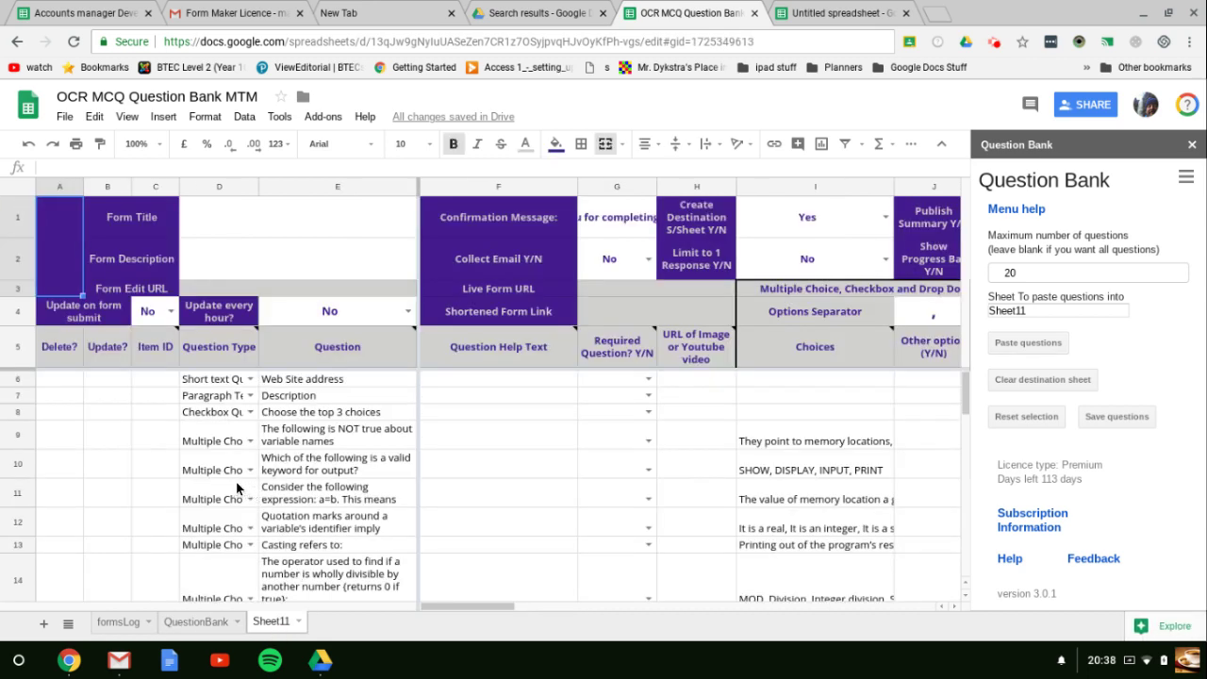
scroll(236, 482, "down", 5)
scroll(236, 482, "down", 2)
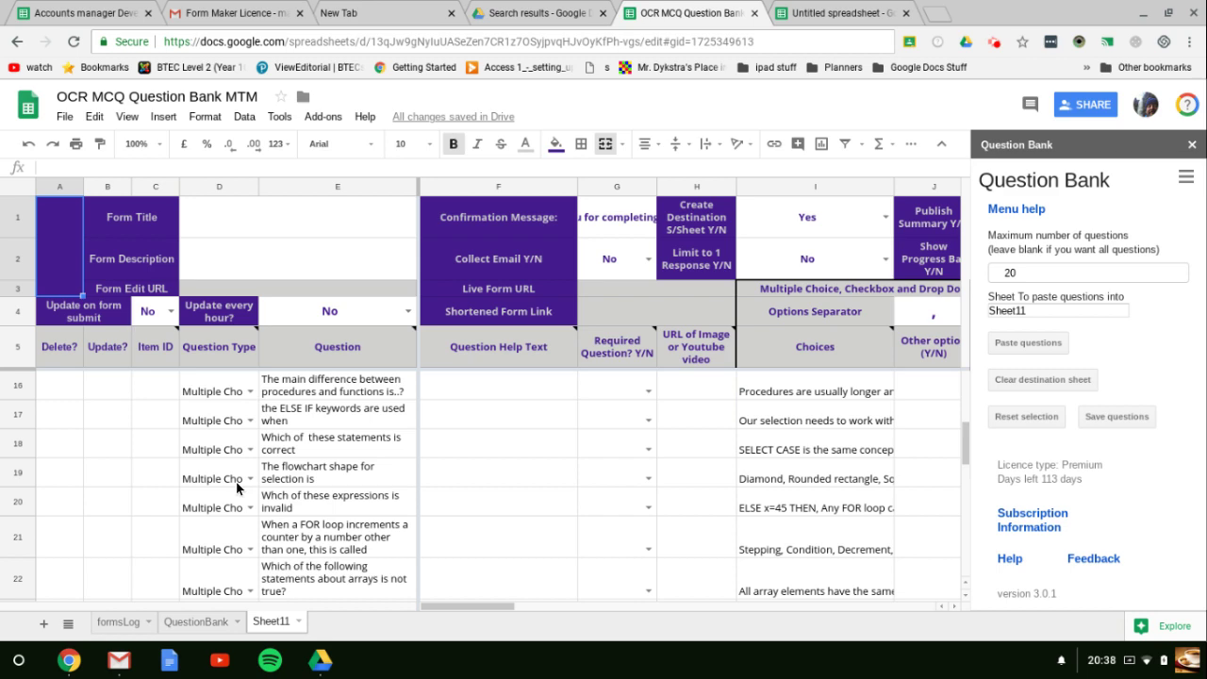
scroll(237, 487, "down", 2)
scroll(237, 488, "down", 2)
scroll(237, 488, "down", 2)
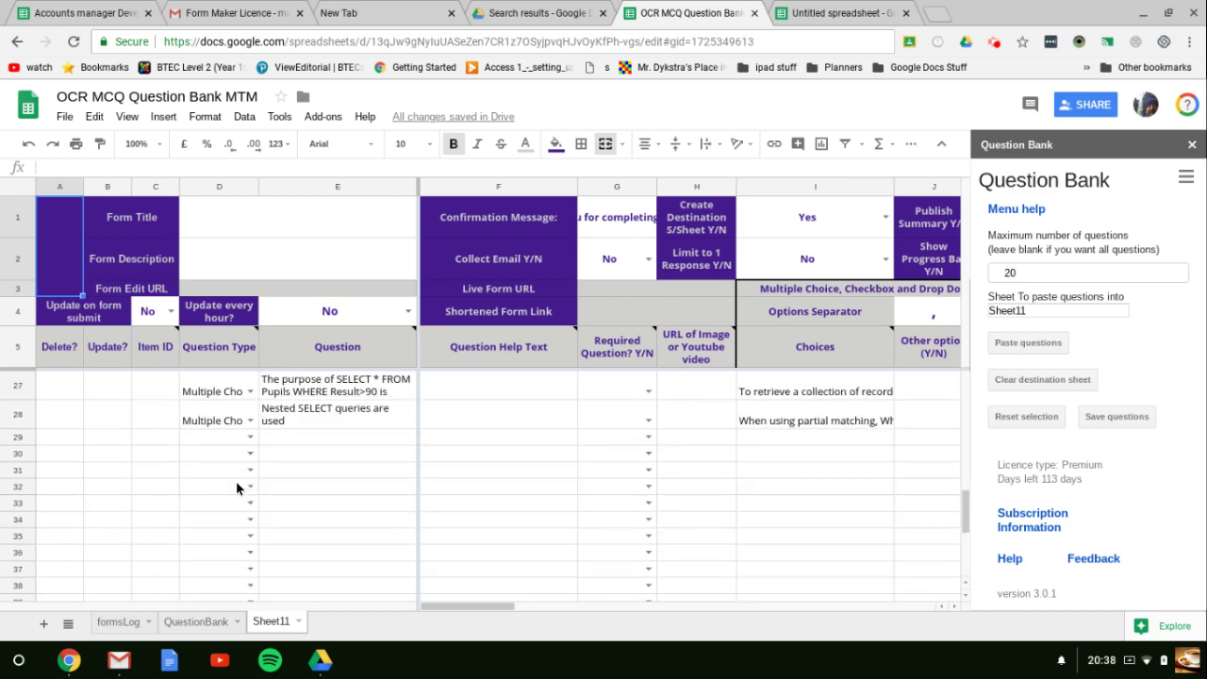
scroll(236, 488, "up", 4)
scroll(237, 488, "up", 3)
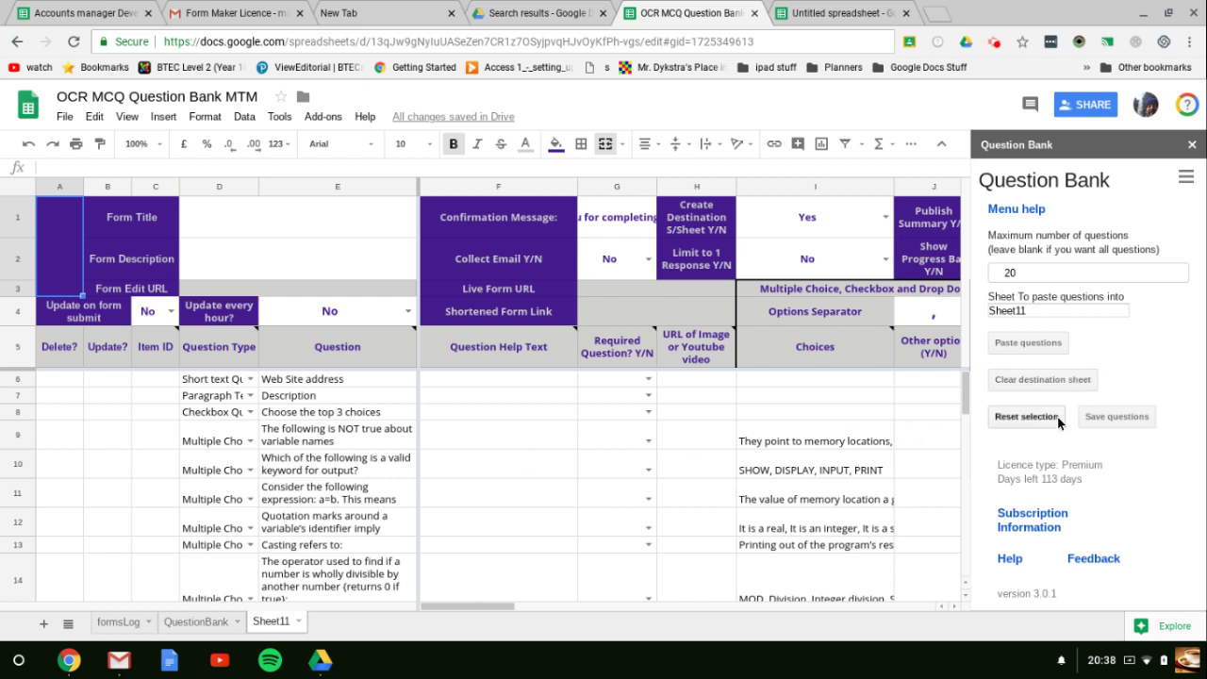
left_click(785, 446)
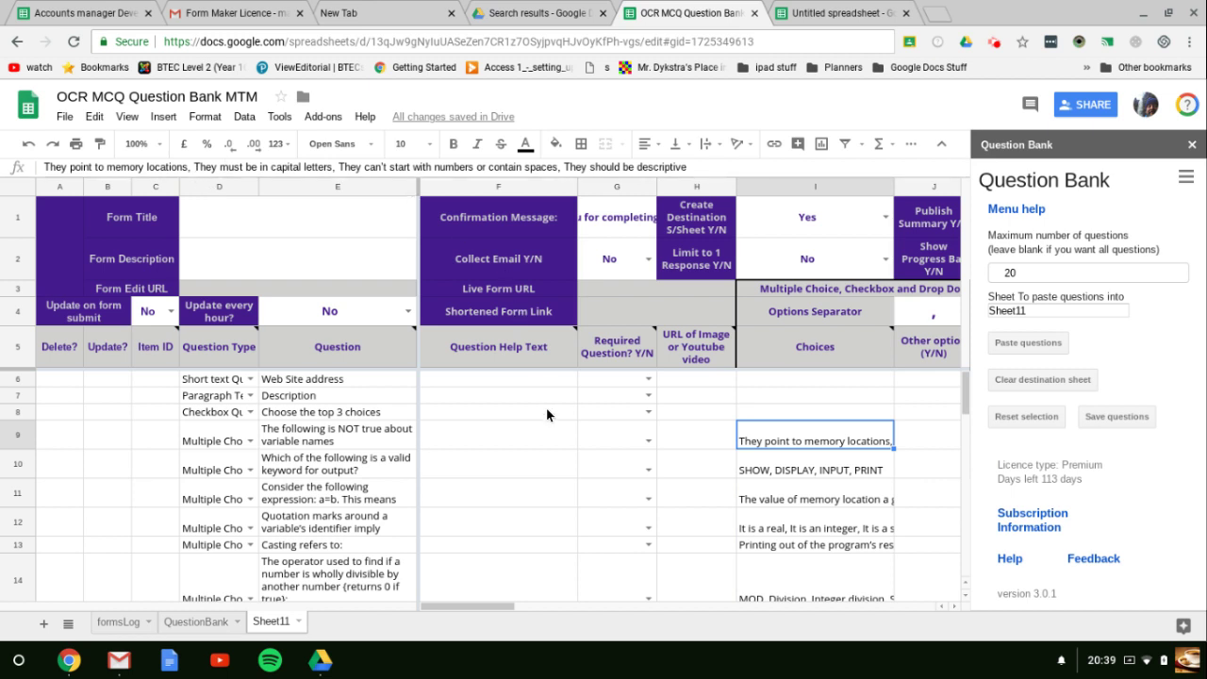
key("Right")
key("Right")
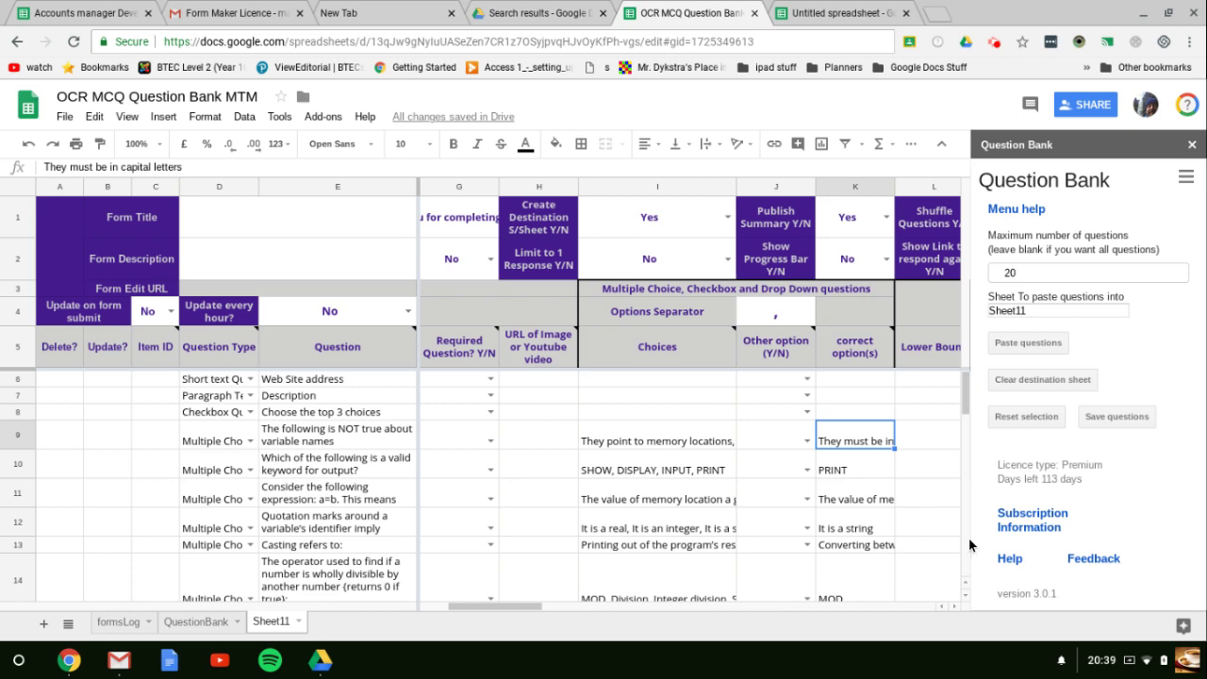
key("Right")
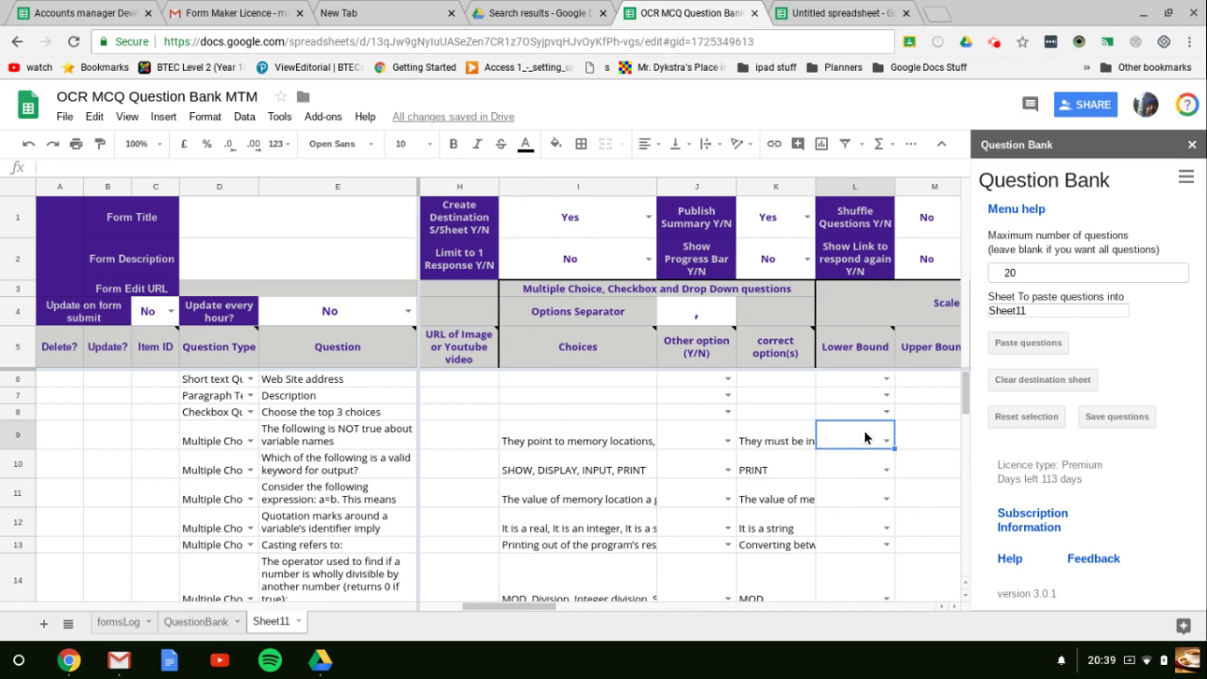
key("Right")
key("Right")
key("Right")
key("Right")
key("Right")
key("Right")
key("Right")
key("Right")
key("Right")
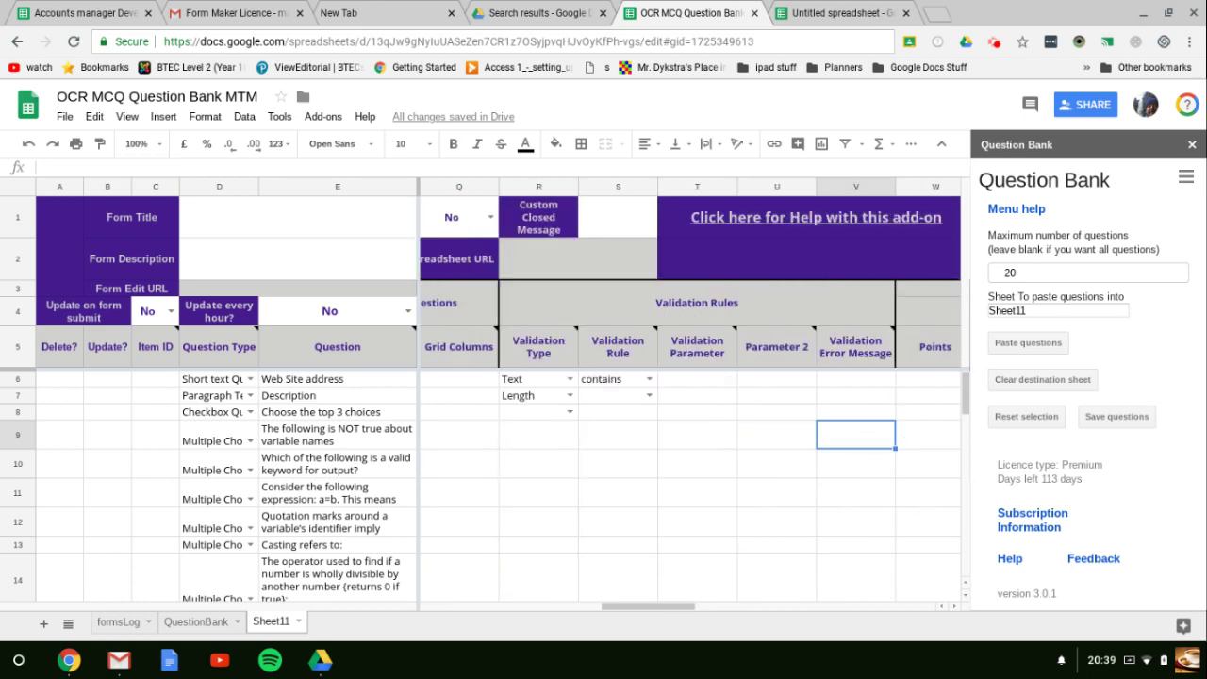
key("Right")
key("Right")
key("Right")
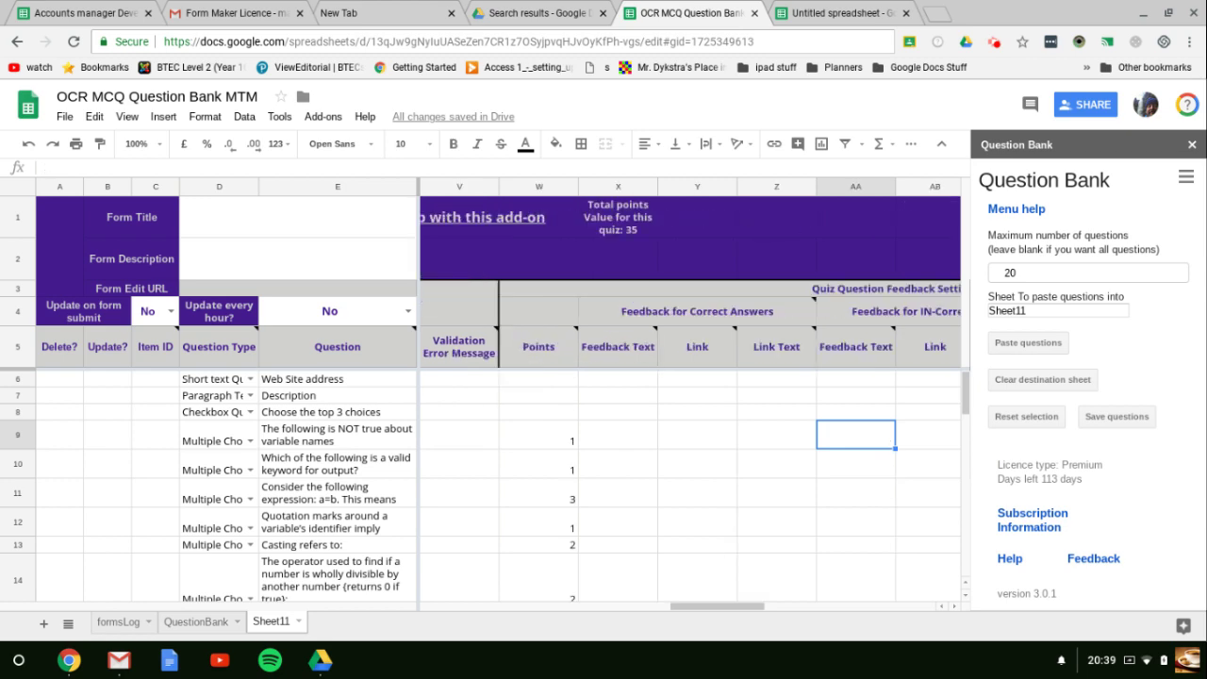
key("Right")
key("Left")
key("Left")
key("Left")
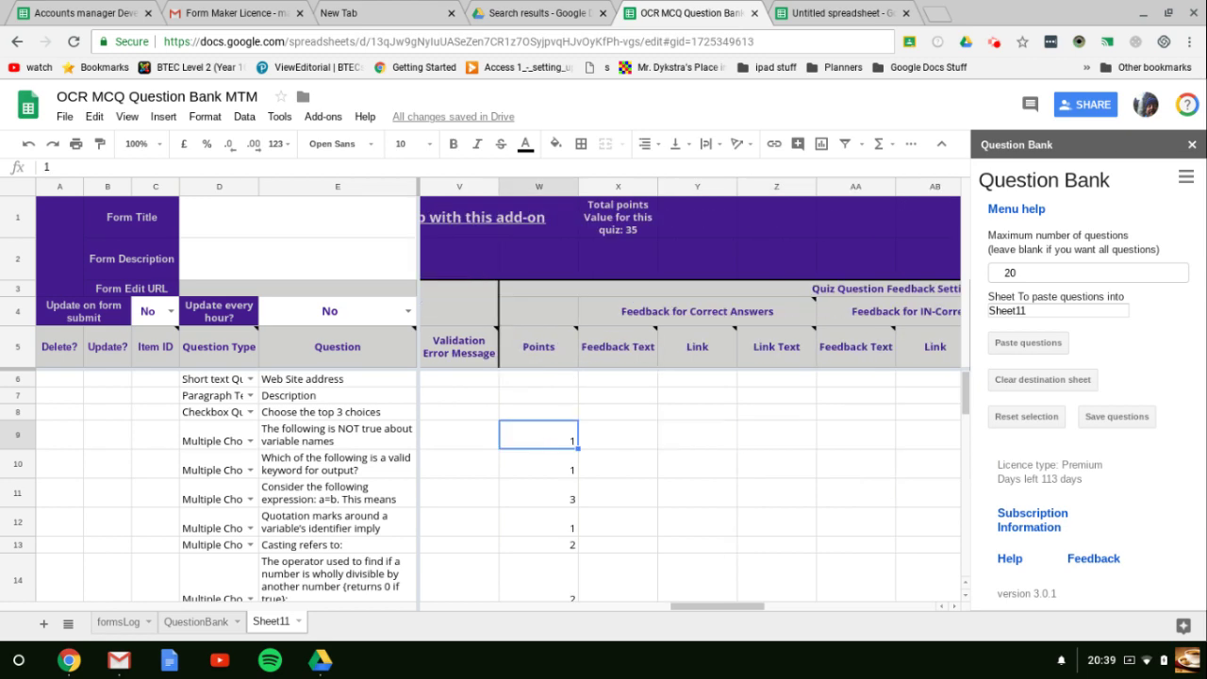
key("Right")
key("Right")
key("Right")
key("Right")
key("Right")
key("Right")
key("Right")
key("Right")
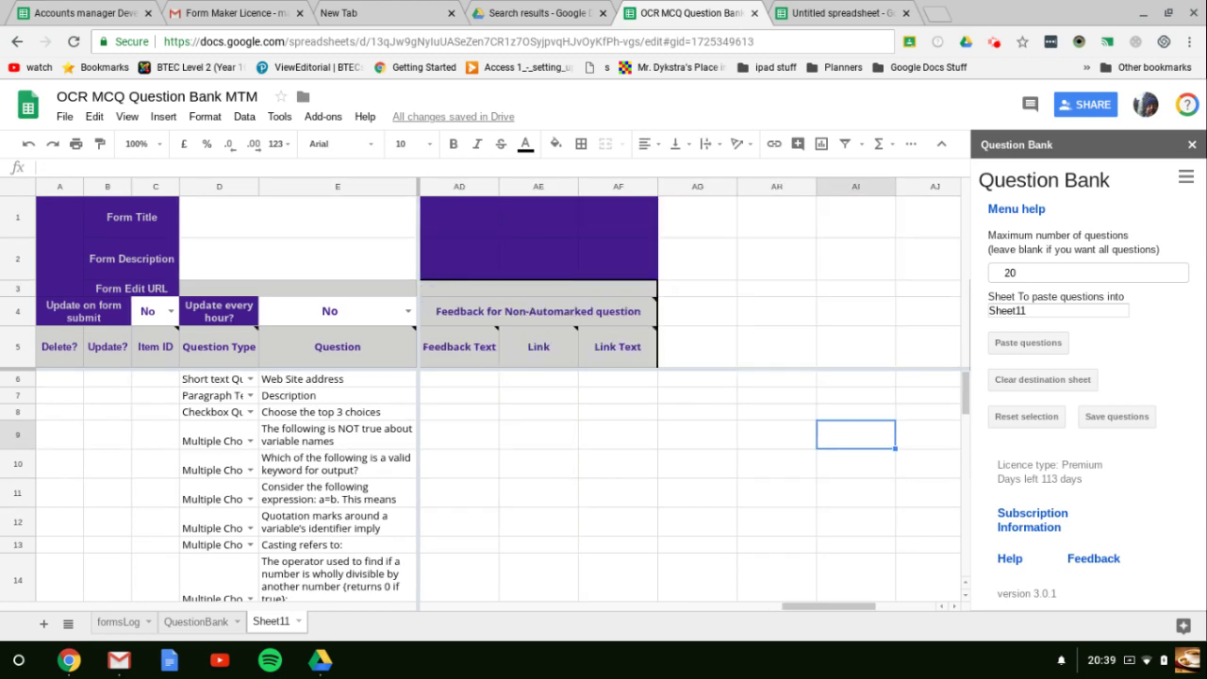
key("Left")
key("Left")
key("Left")
key("Left")
key("Left")
key("Left")
key("Left")
key("Left")
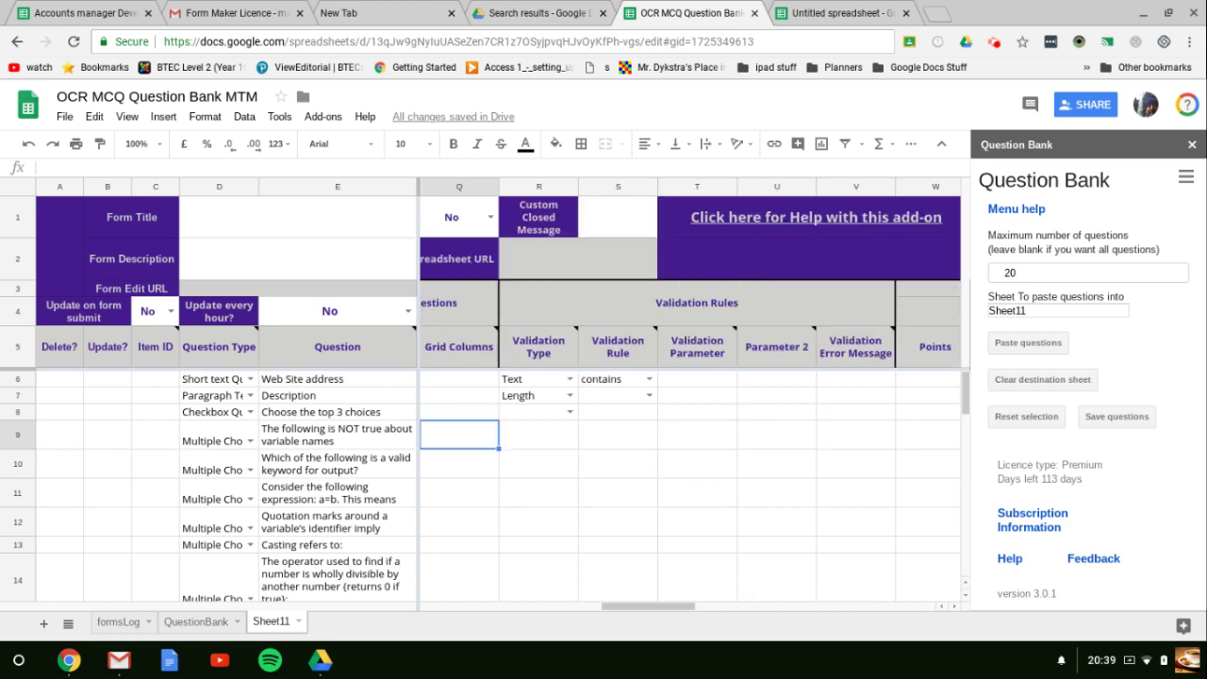
key("Left")
key("Left")
key("Left")
key("Left")
key("Left")
key("Left")
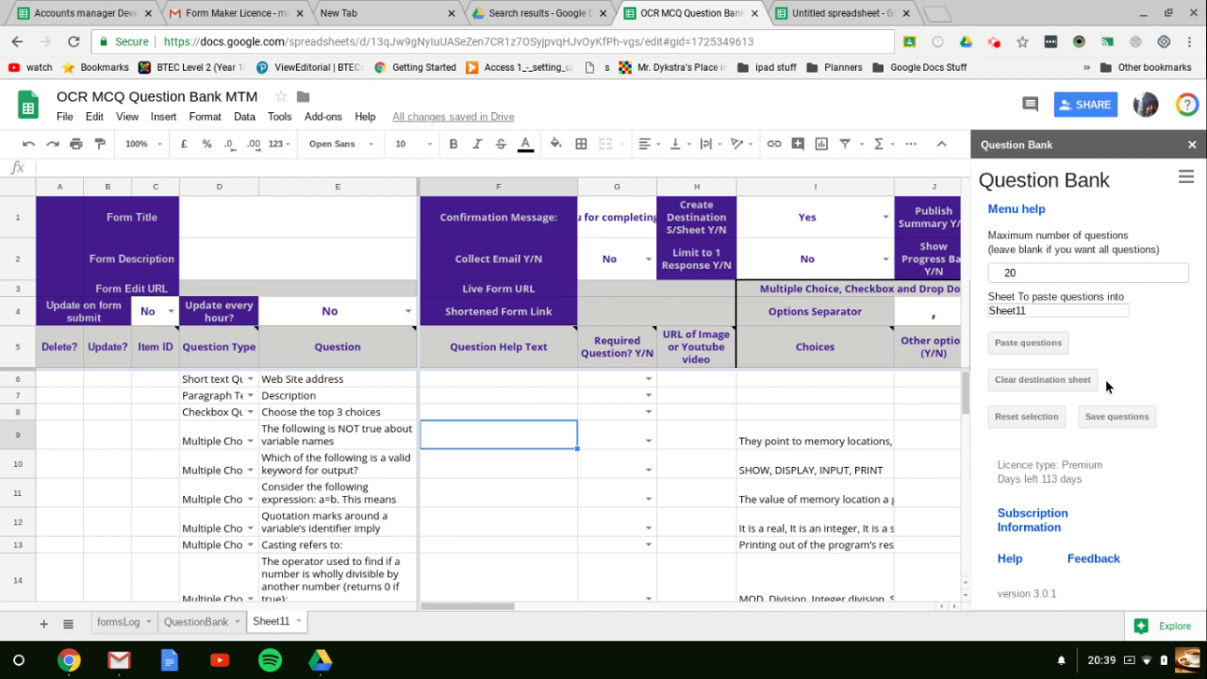
Step: Clear the destination Sheet11 and leave the Maximum number of questions field empty
left_click(1029, 383)
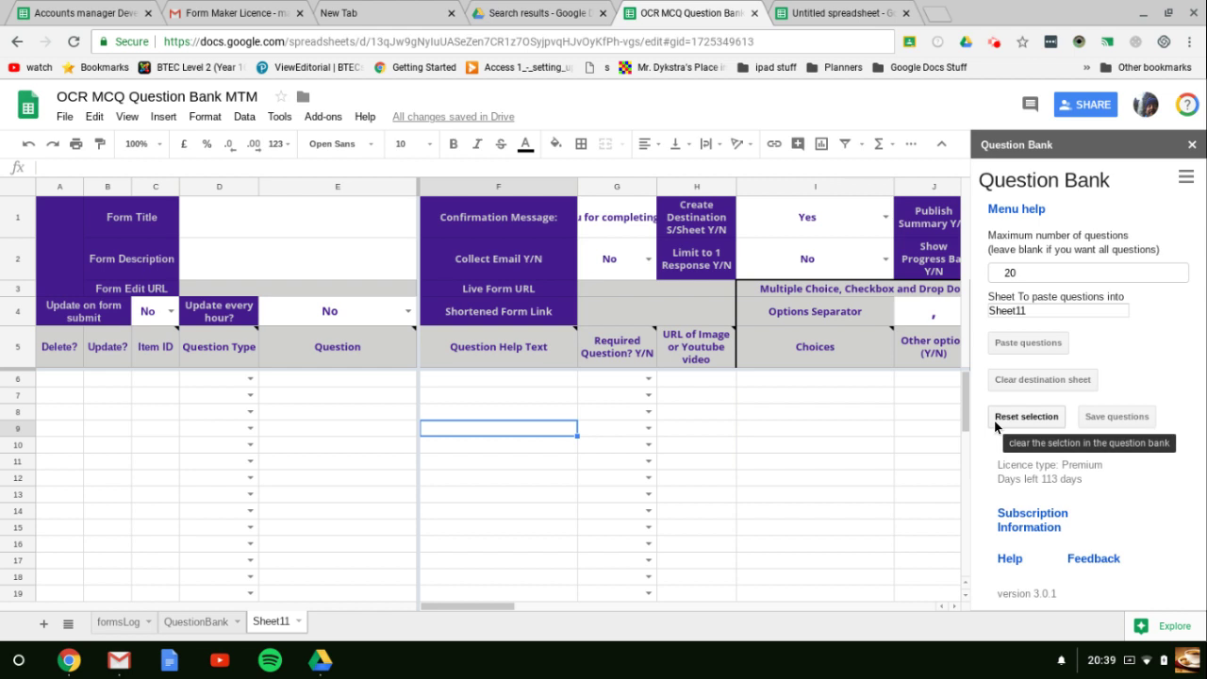
left_click(1027, 271)
key("BackSpace")
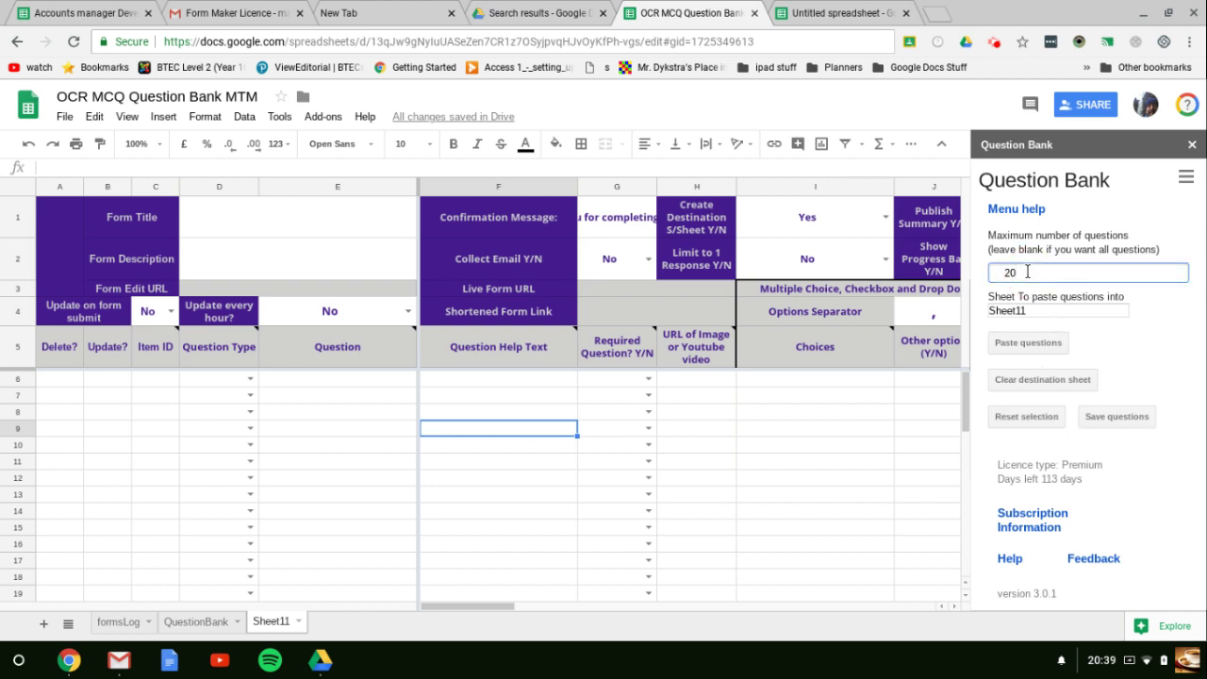
type("8")
key("BackSpace")
key("BackSpace")
Step: Paste all selected questions into Sheet11, then reset the QuestionBank selection marks to zero
left_click(1029, 344)
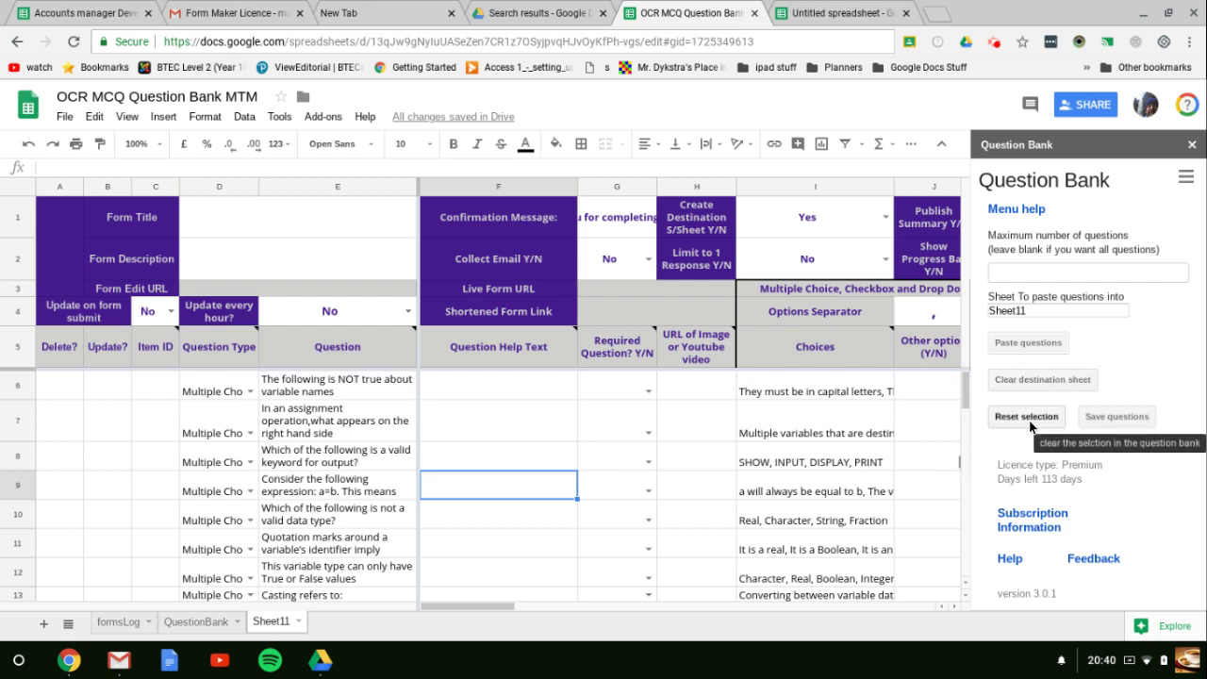
left_click(200, 621)
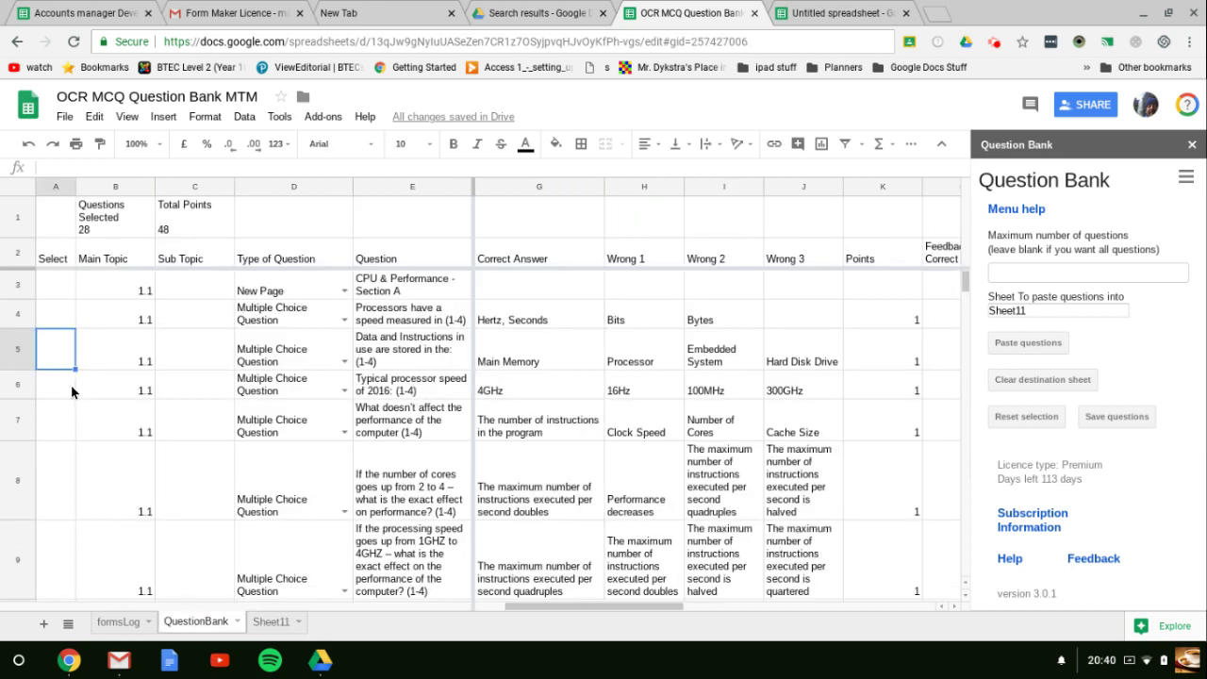
key("ctrl+Down")
key("ctrl+Down")
key("ctrl+Down")
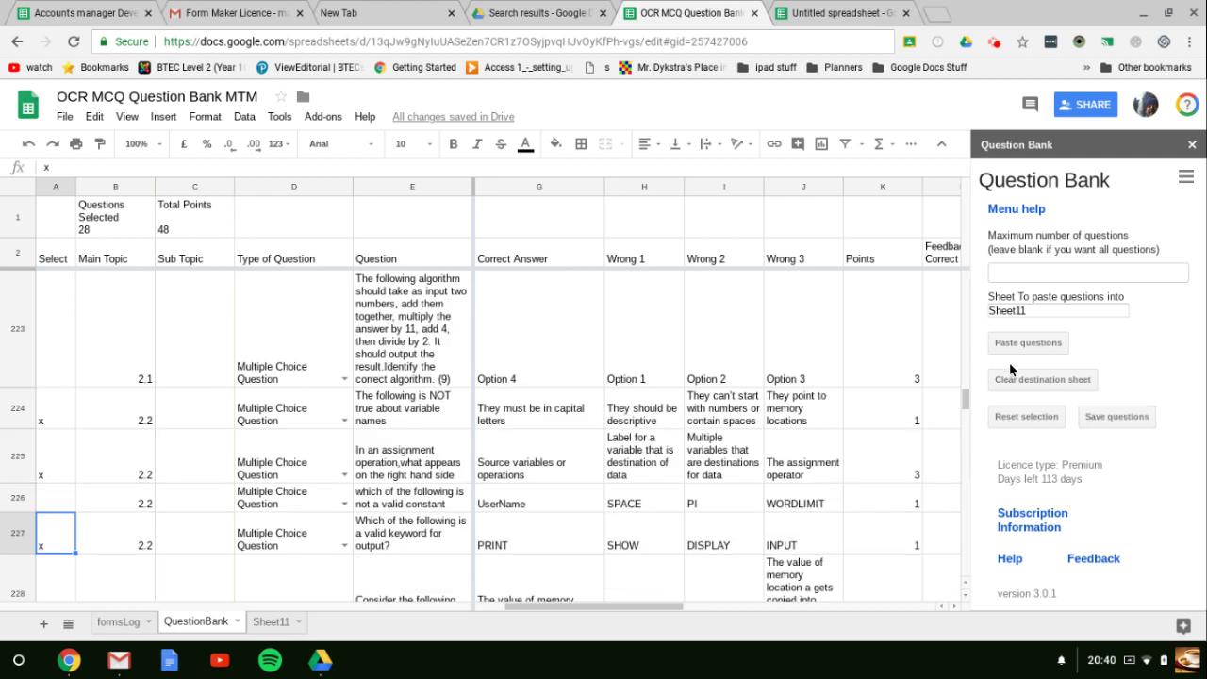
left_click(1032, 423)
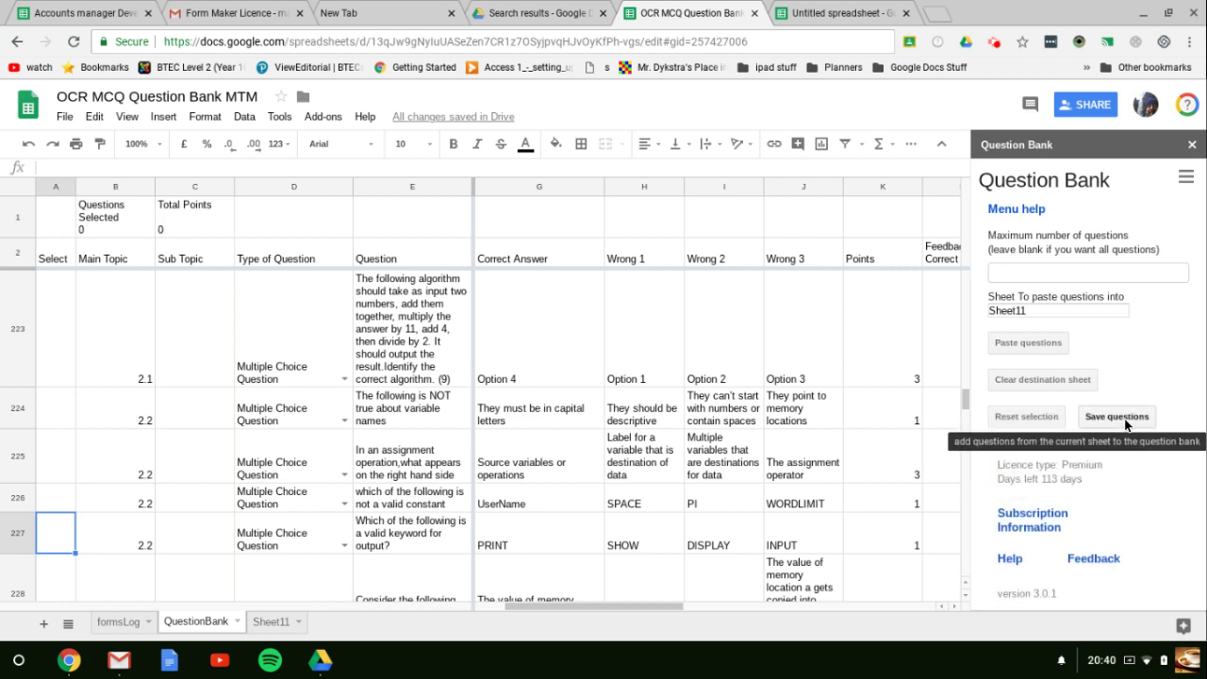
Step: Scroll through Sheet11's pasted multiple-choice questions, which fill rows 6 to 33
left_click(275, 625)
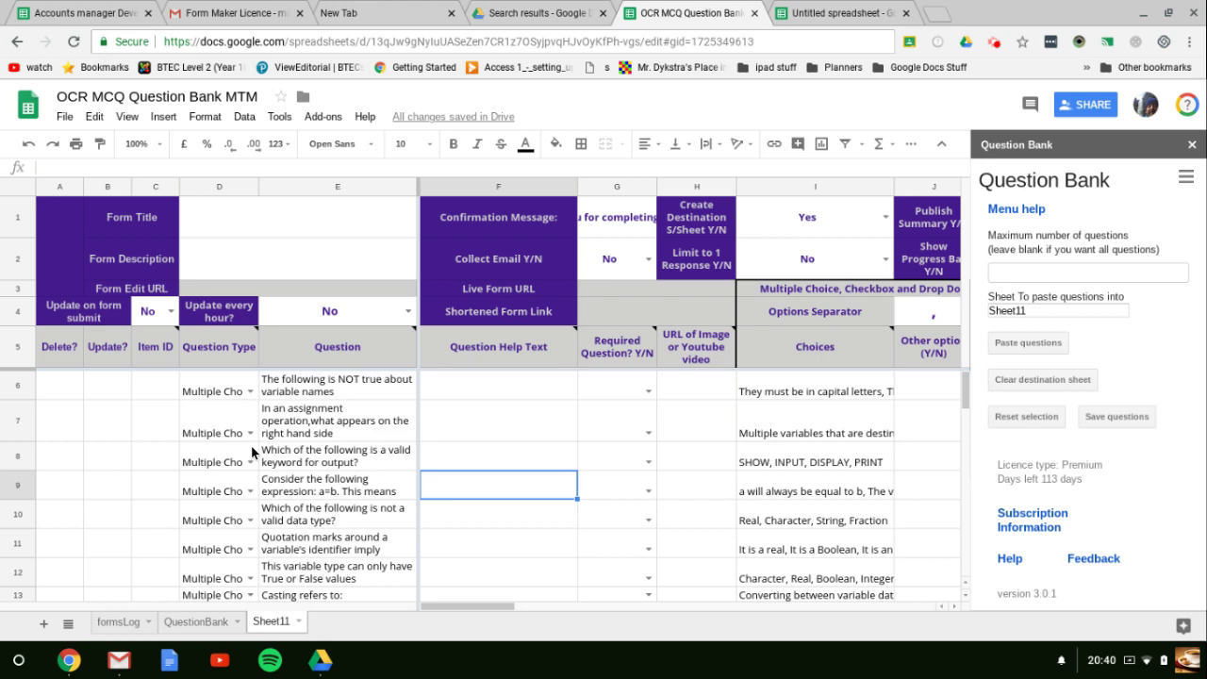
scroll(245, 472, "down", 5)
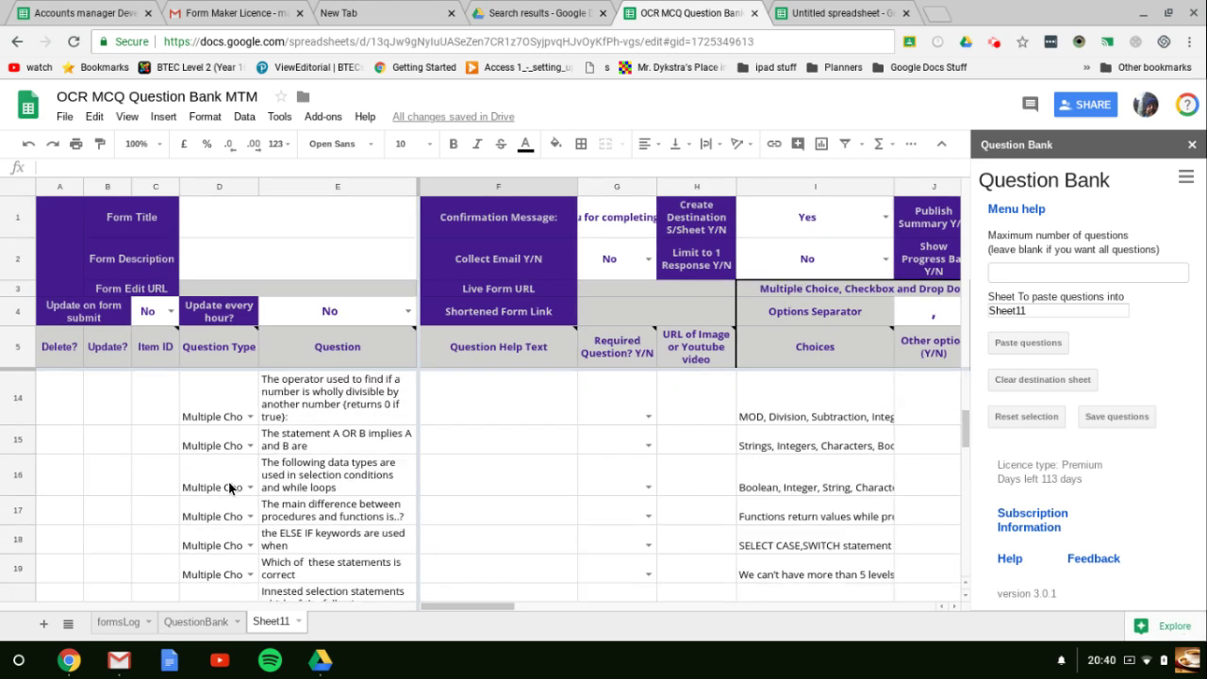
scroll(231, 485, "down", 5)
scroll(228, 481, "down", 3)
scroll(229, 481, "down", 3)
scroll(236, 450, "up", 5)
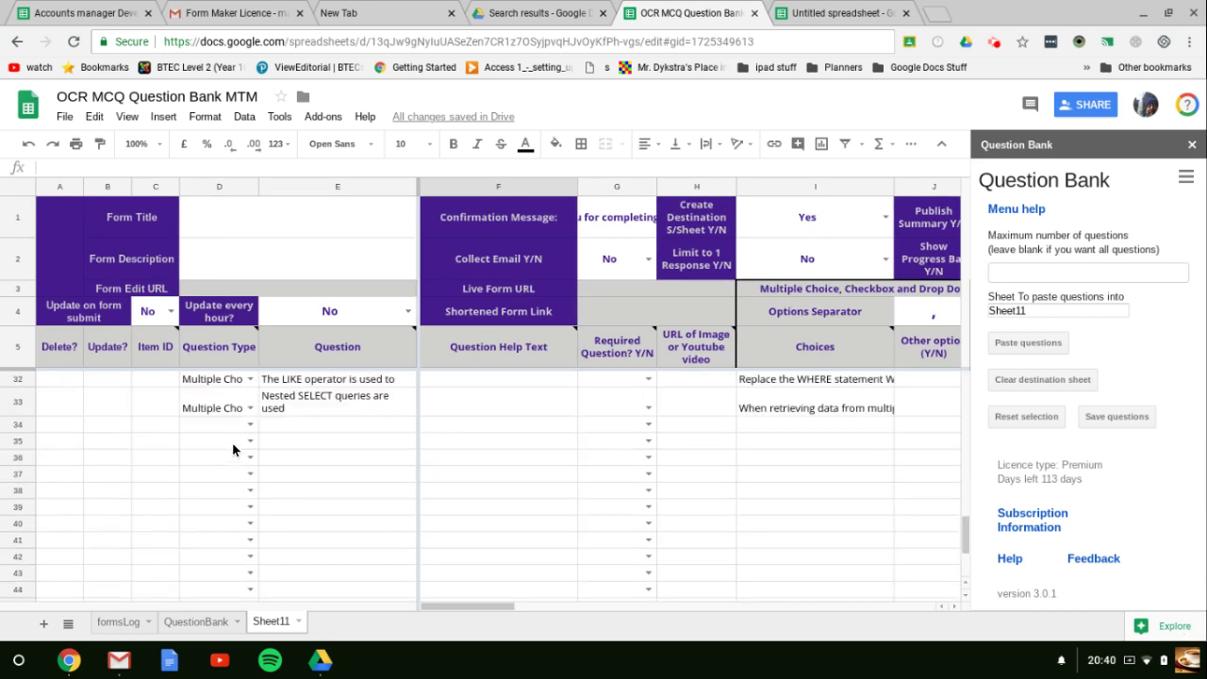
scroll(232, 443, "up", 2)
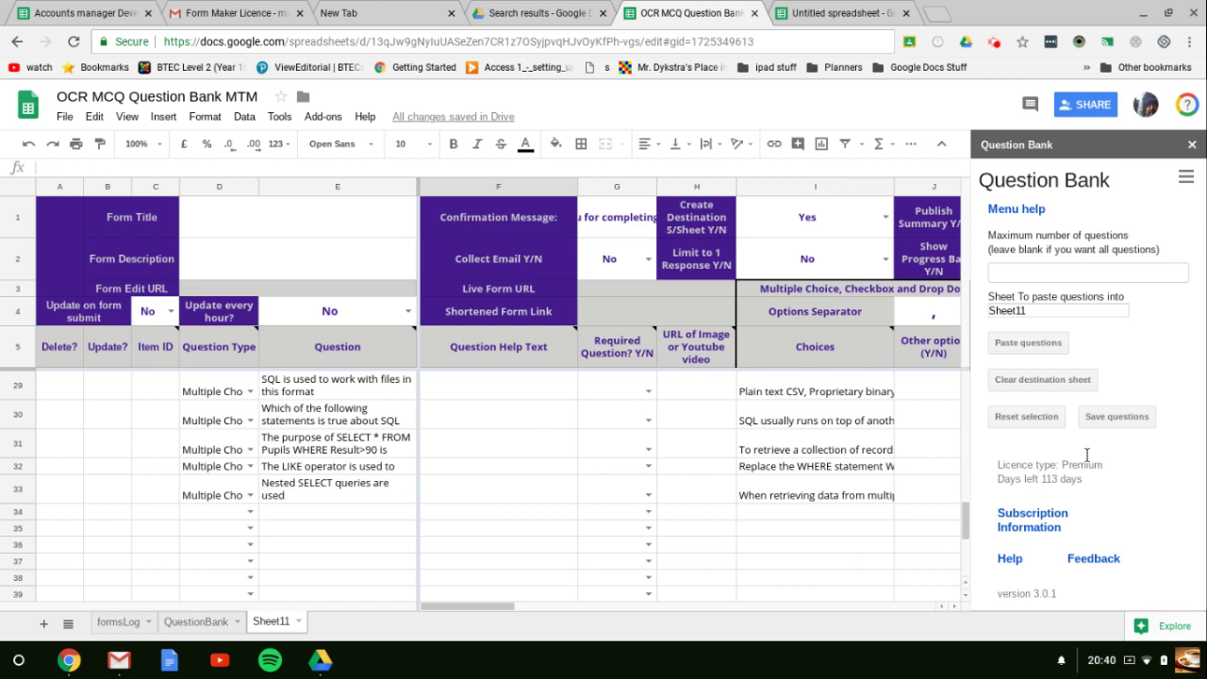